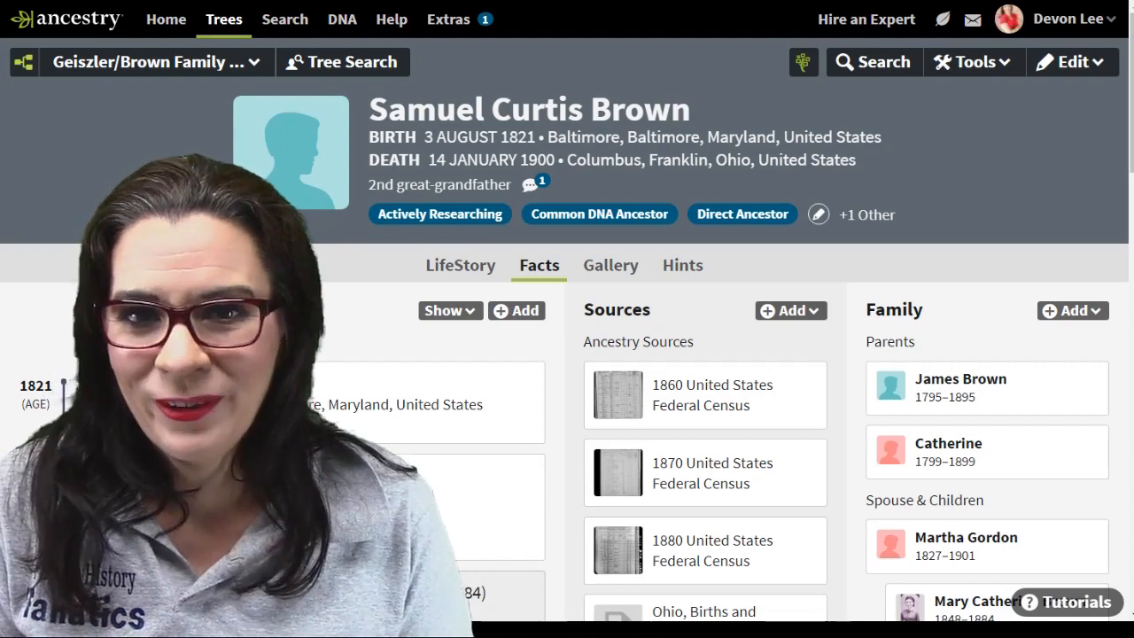
- Open the wife's profile from the Spouse & Children list and show her MyTreeTags workspace
scroll(709, 399, down, 1)
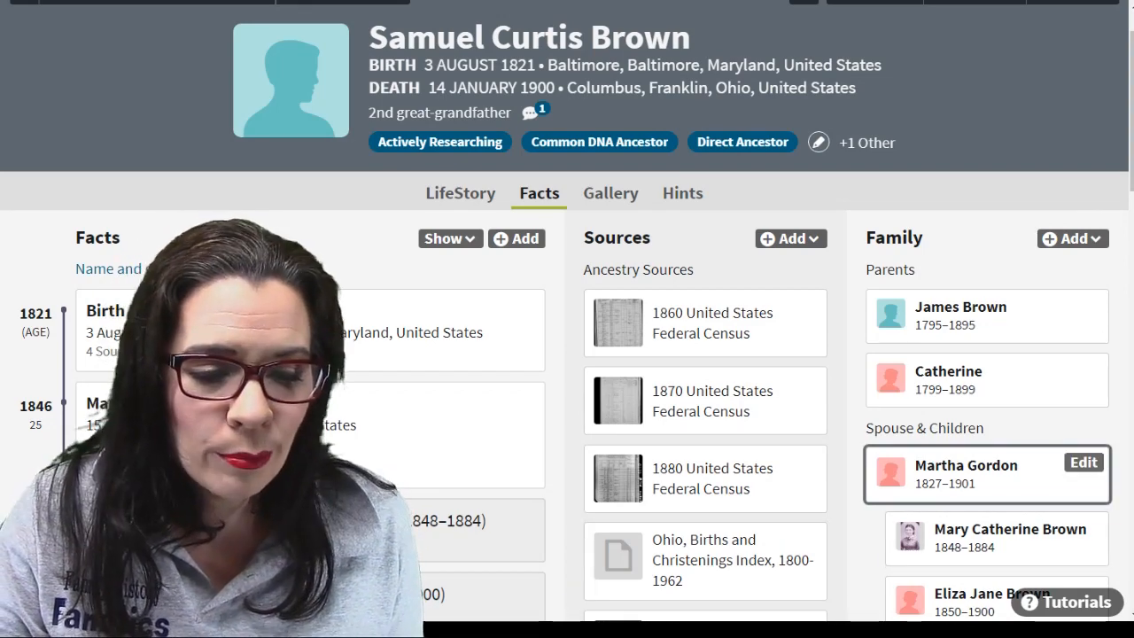
click(966, 466)
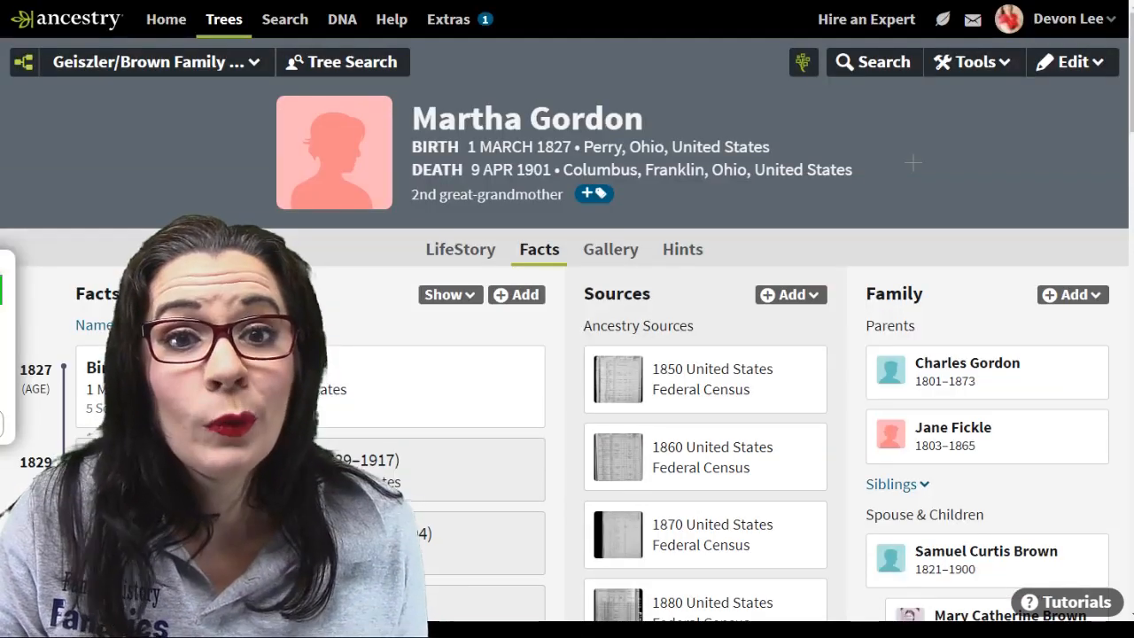
drag(404, 210, 523, 211)
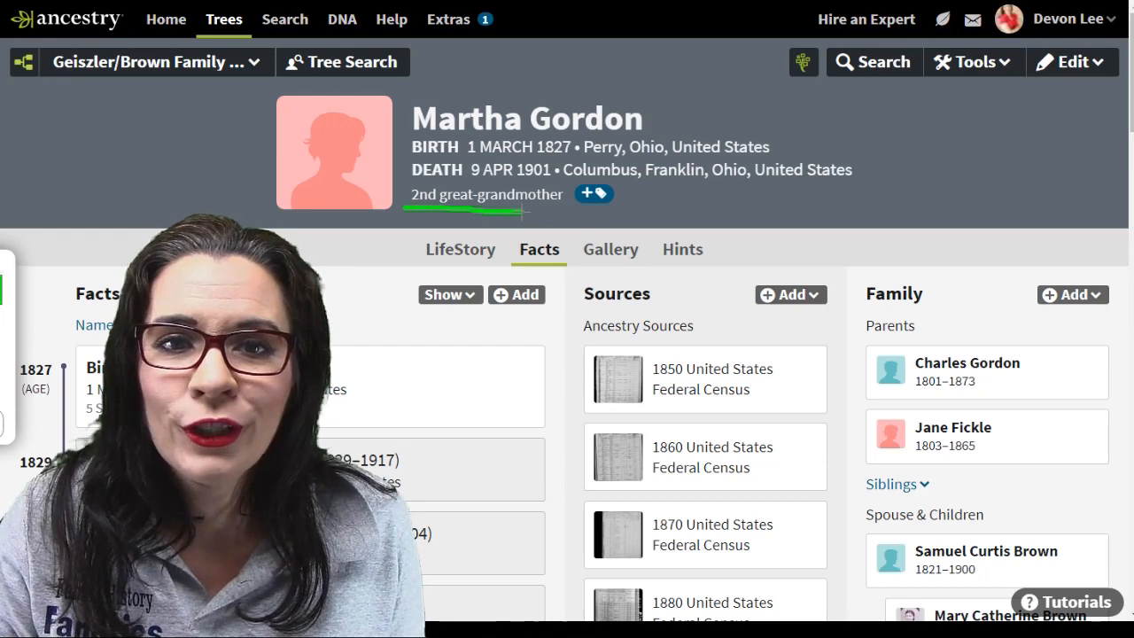
mouse_move(569, 177)
mouse_down()
mouse_move(644, 214)
mouse_move(616, 177)
mouse_up()
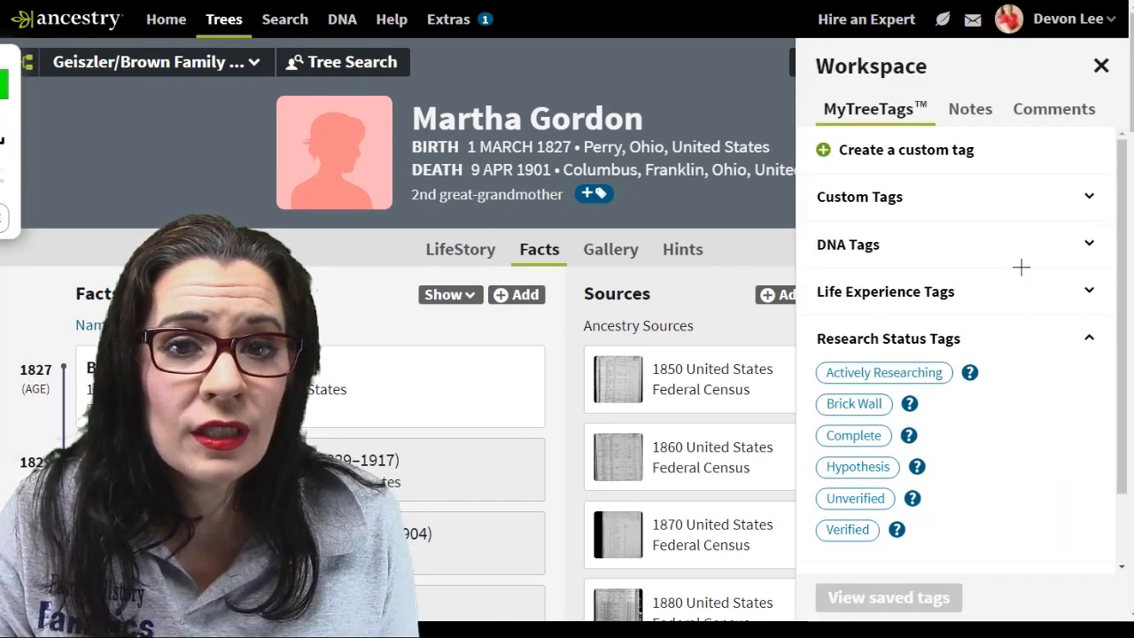
mouse_move(970, 303)
mouse_down()
mouse_move(950, 301)
mouse_move(864, 560)
mouse_move(984, 315)
mouse_up()
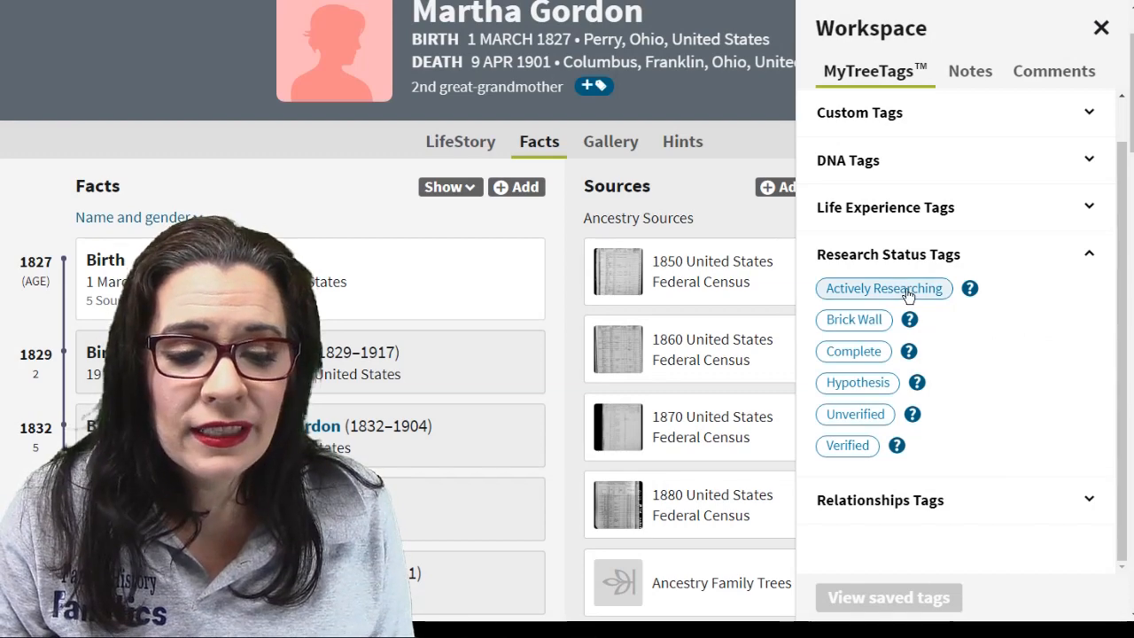
- Try the Actively Researching tag on the profile, and remove it from the saved tags
click(908, 293)
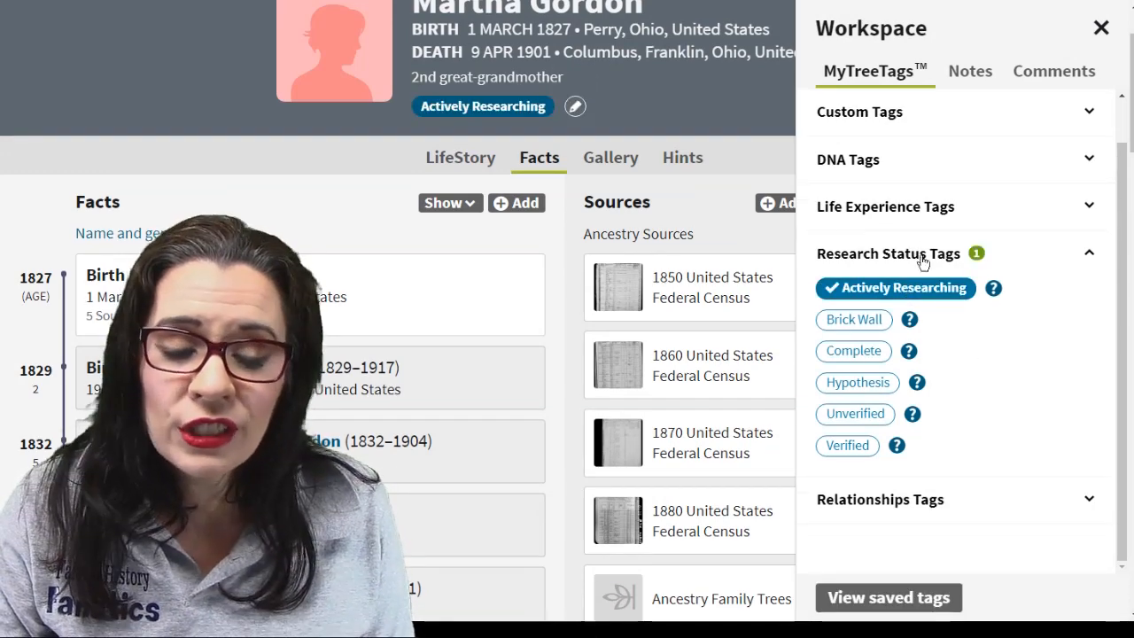
scroll(1025, 423, up, 3)
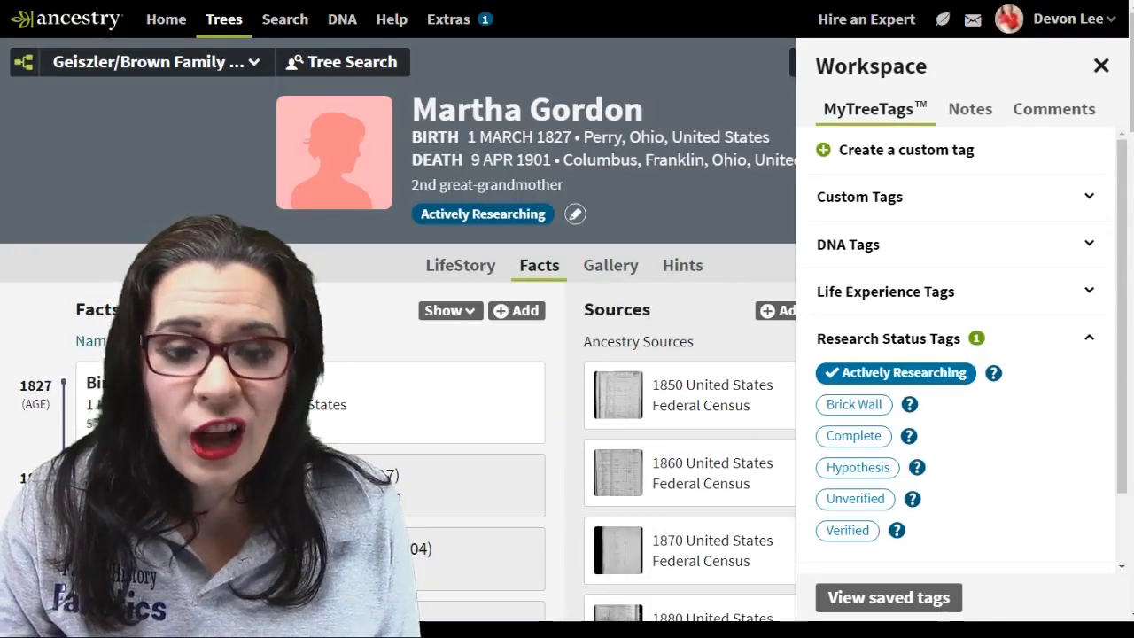
click(913, 600)
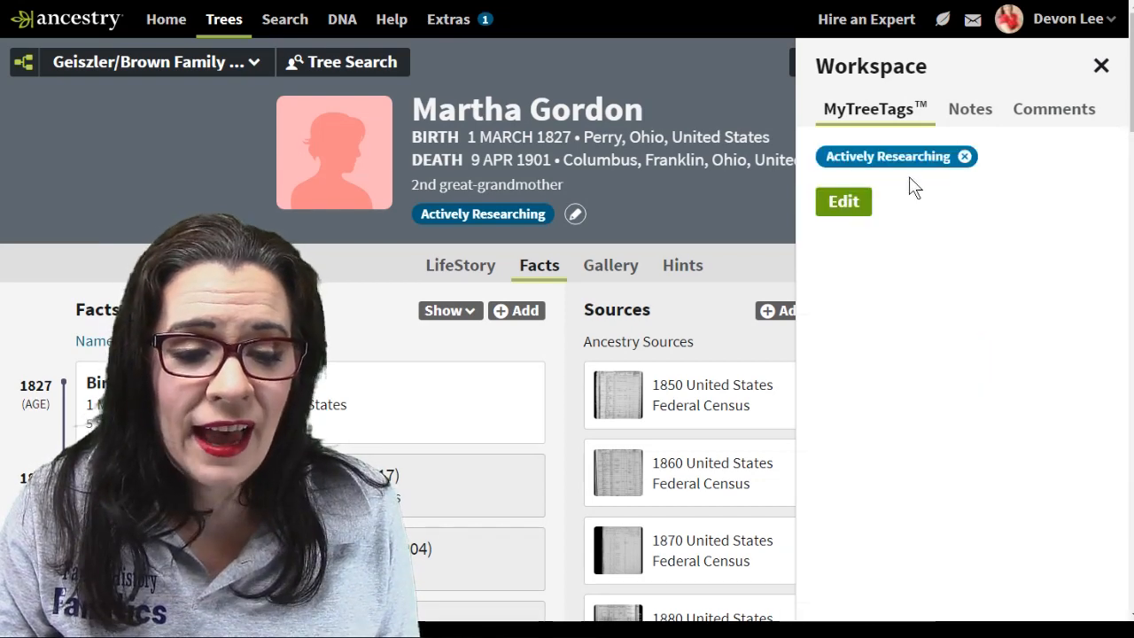
click(966, 157)
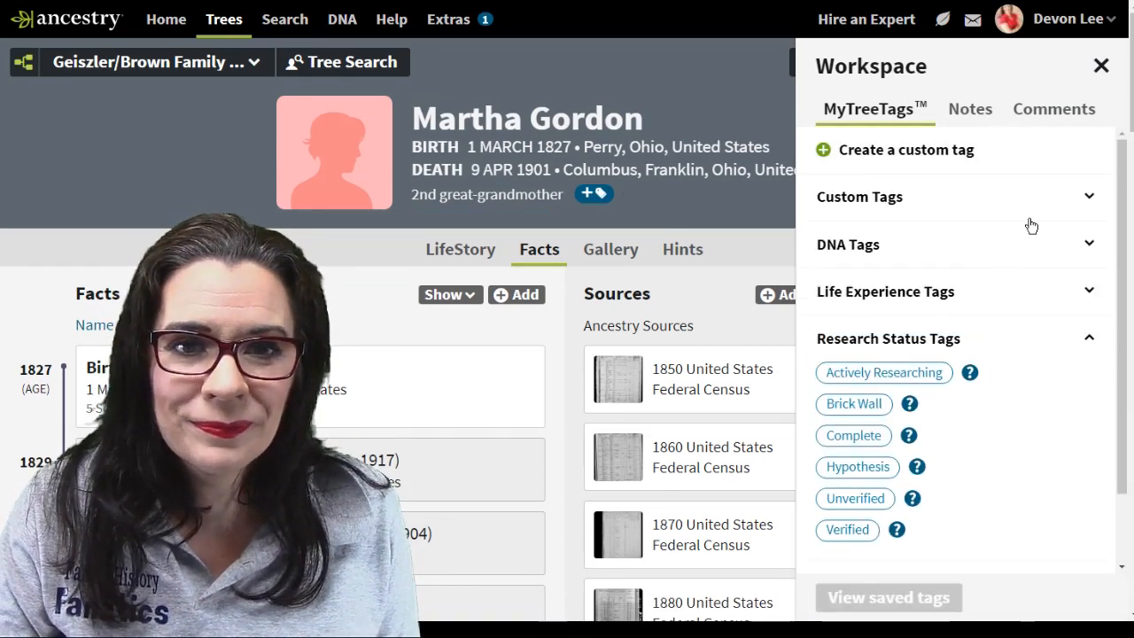
- Read the definition of the Actively Researching status tag and apply that tag to the profile
scroll(1040, 482, down, 1)
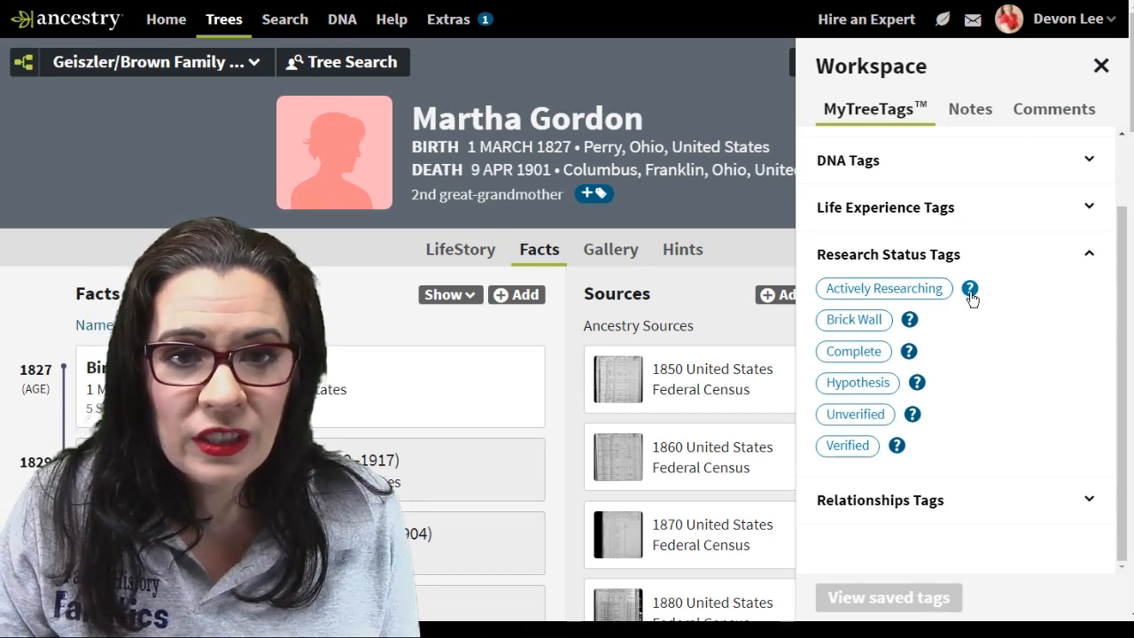
click(971, 290)
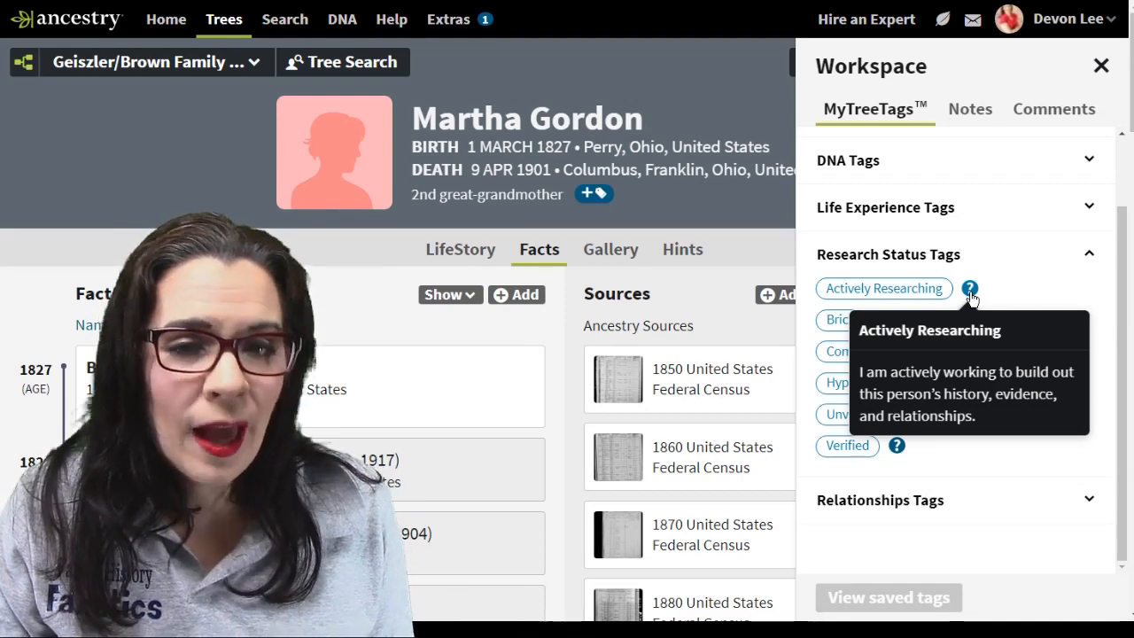
click(970, 291)
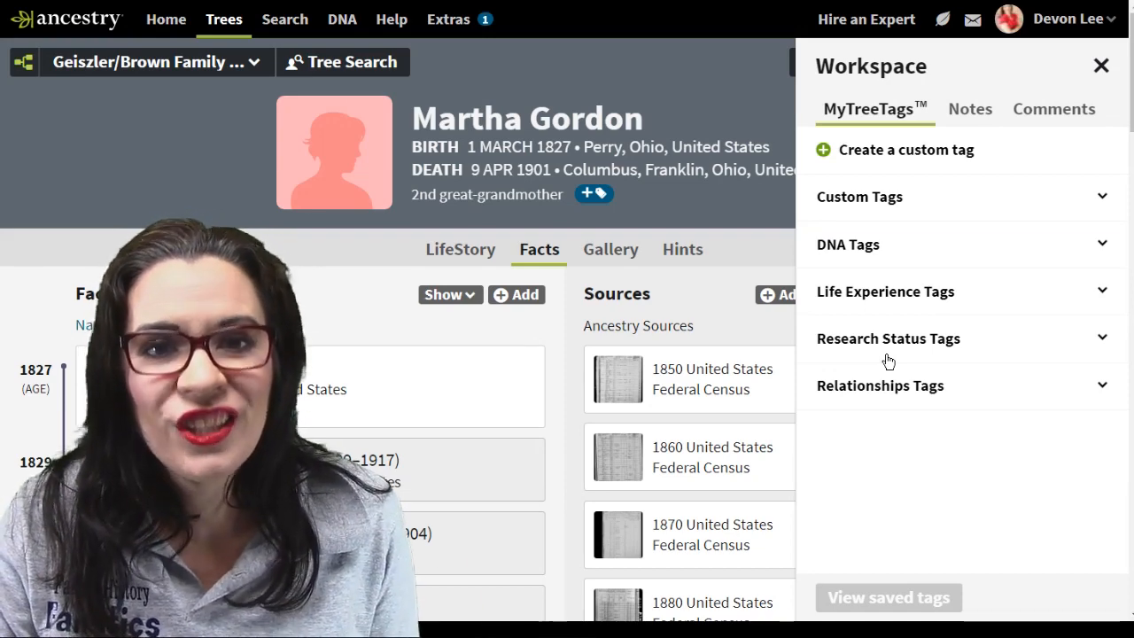
click(889, 358)
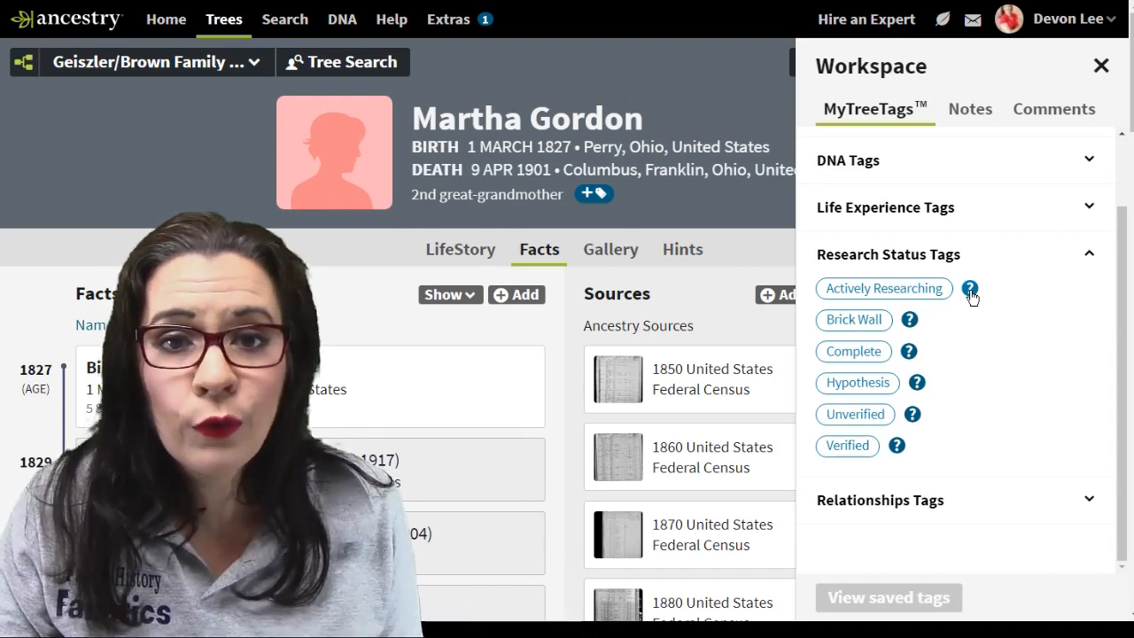
click(892, 290)
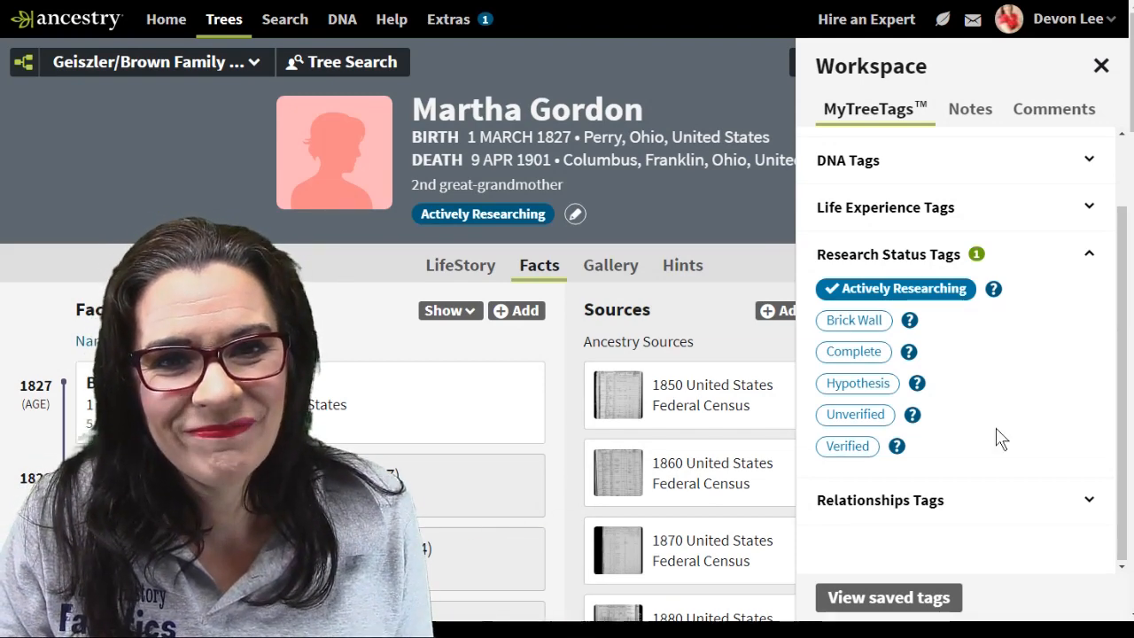
- Try the Brick Wall and Verified research status tags on the profile, and remove them
click(867, 325)
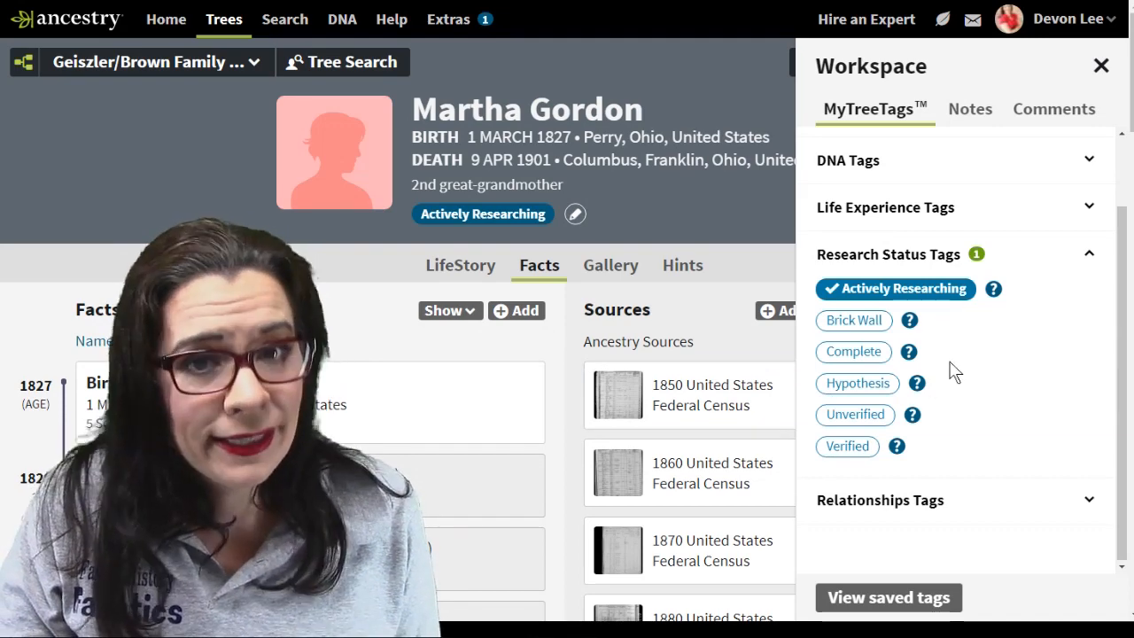
click(910, 353)
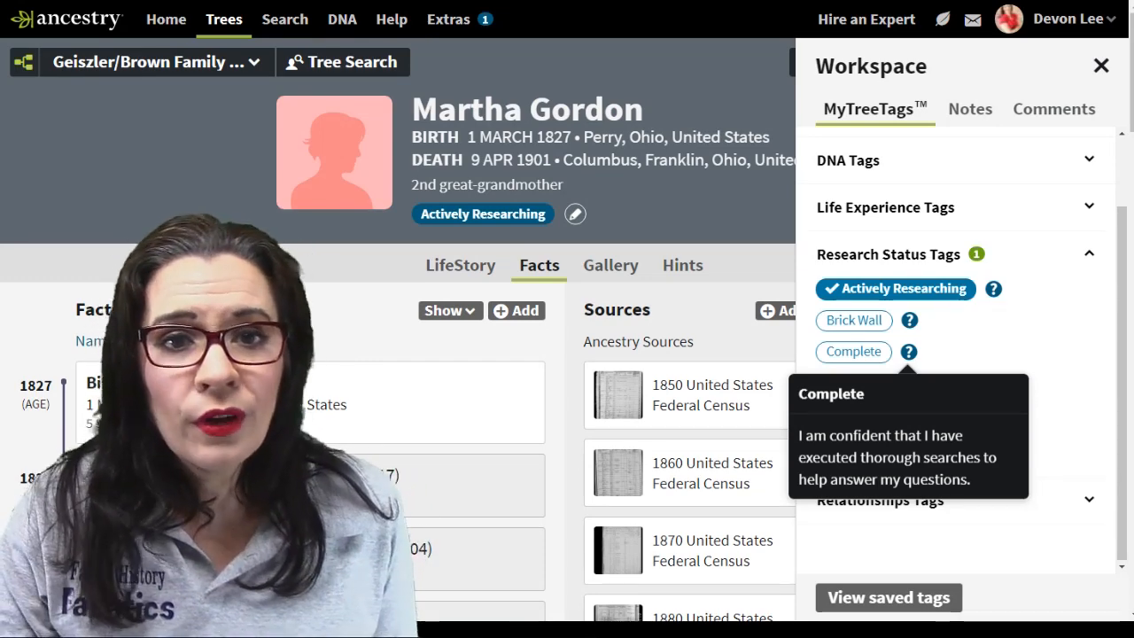
click(857, 447)
click(858, 447)
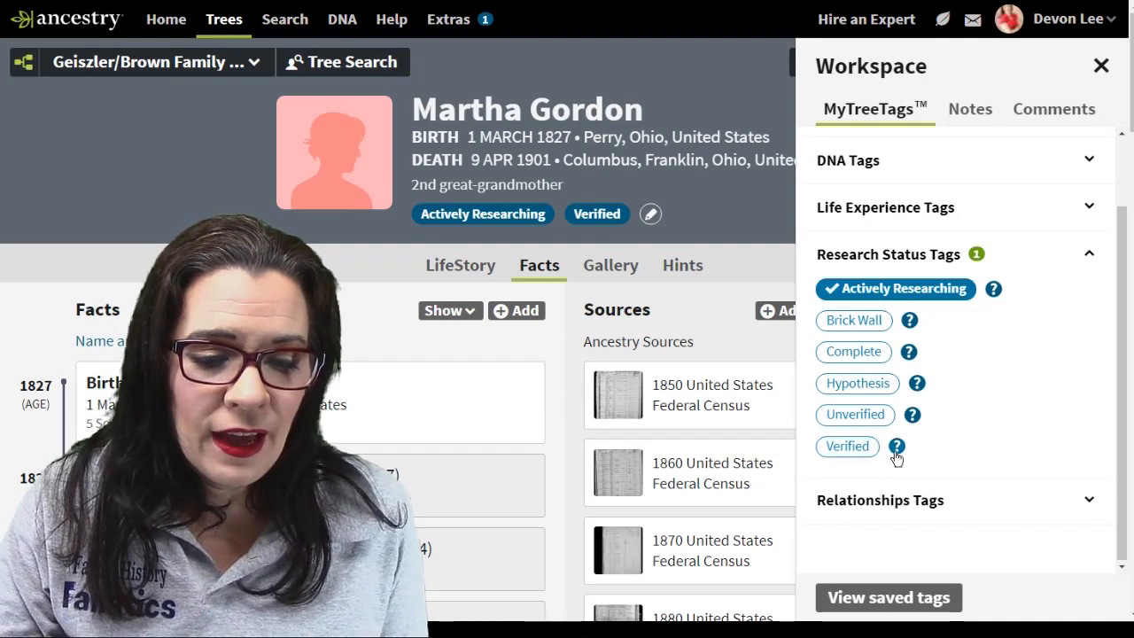
- Read the definitions of the Complete, Verified, Hypothesis and Unverified research status tags
click(909, 353)
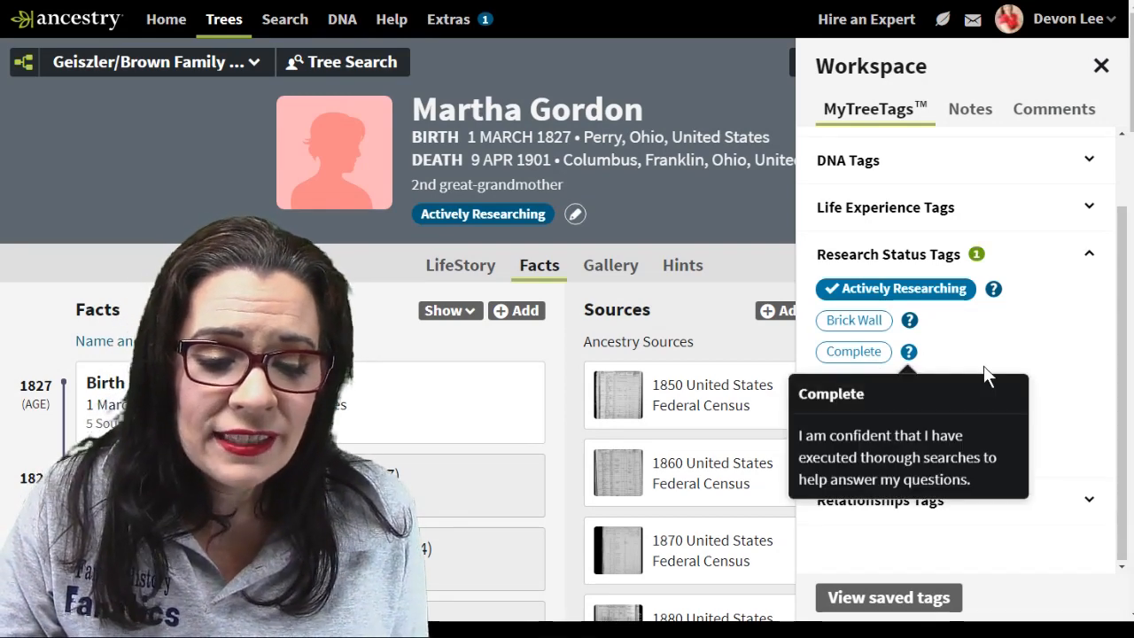
click(1038, 376)
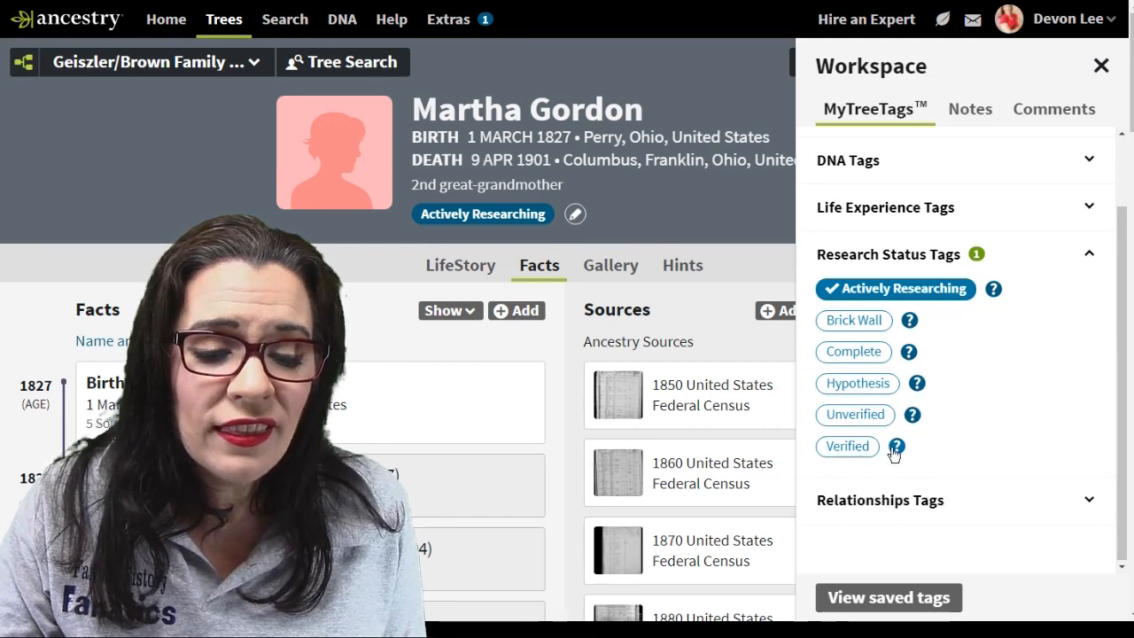
click(896, 448)
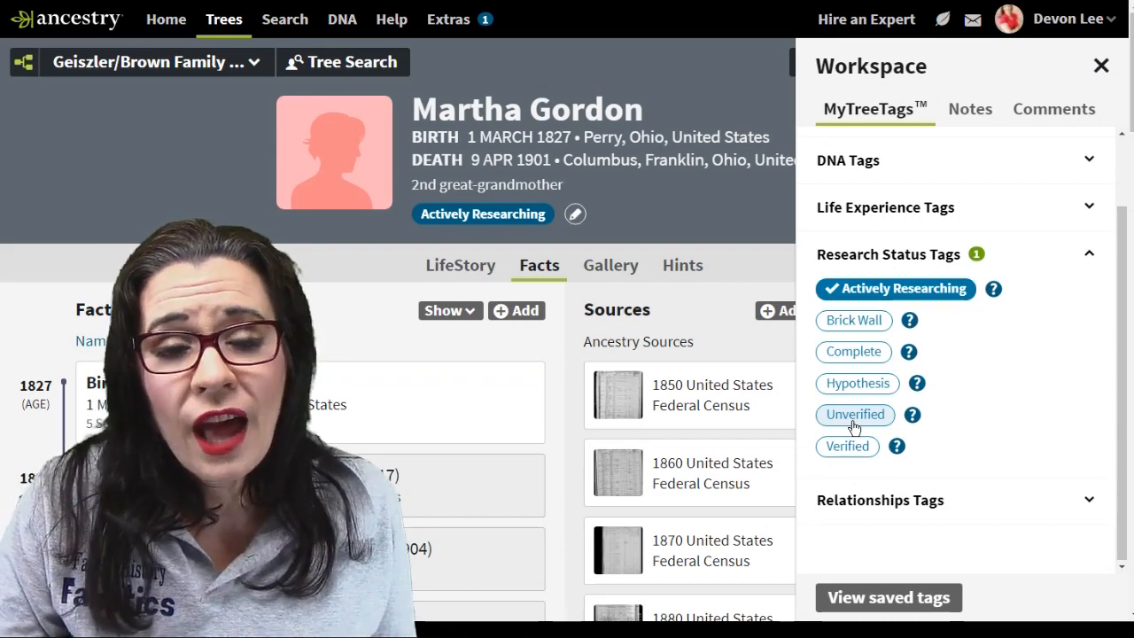
click(897, 447)
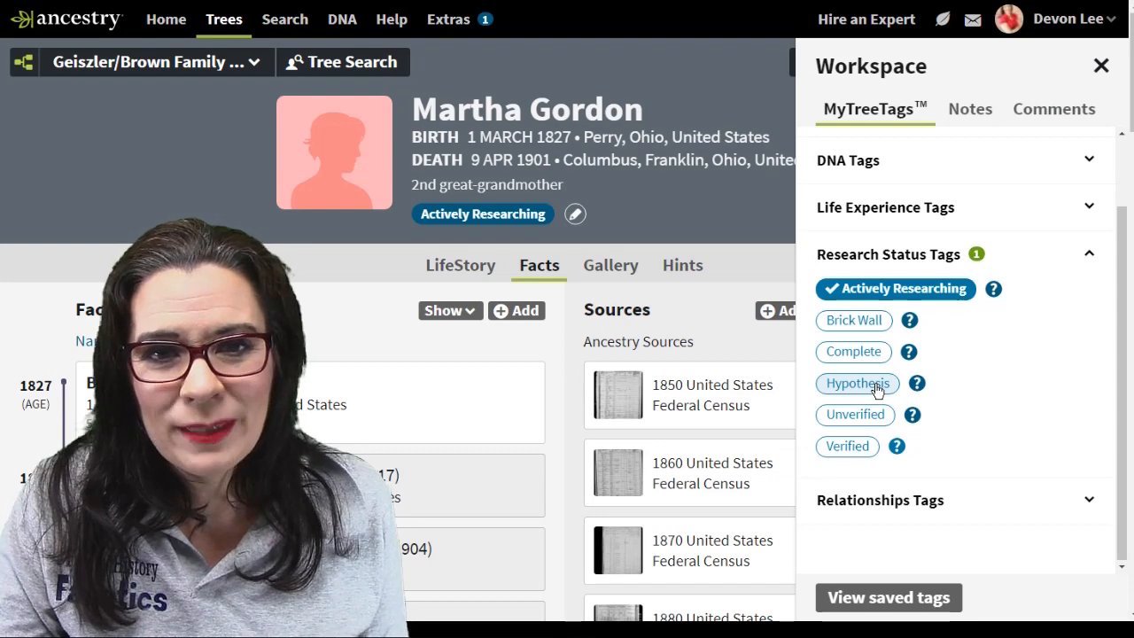
click(916, 382)
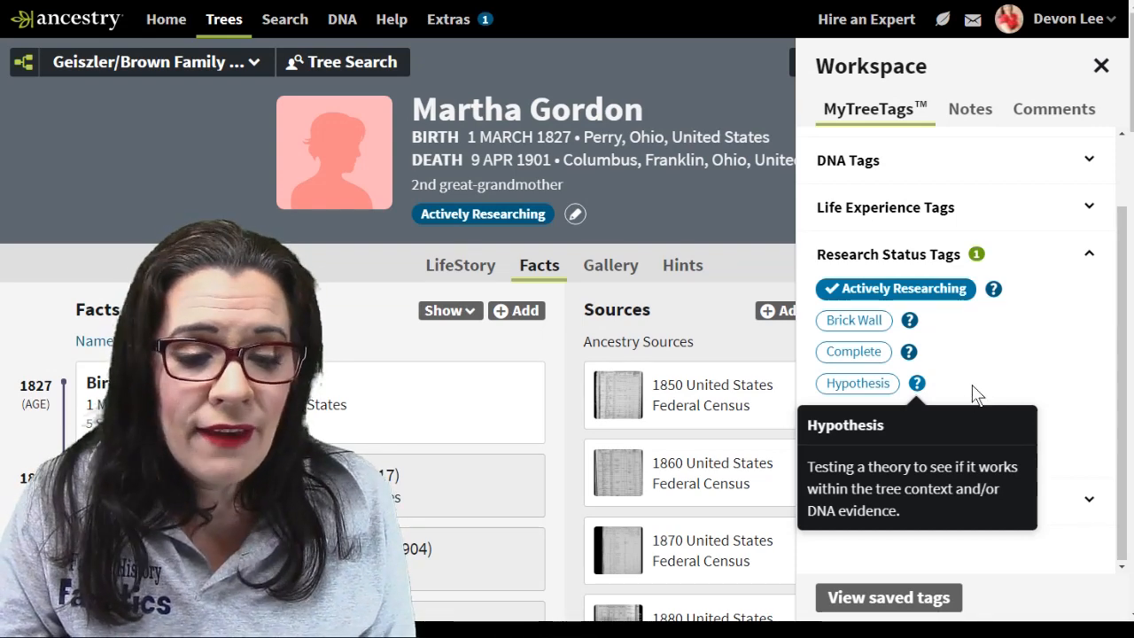
click(973, 388)
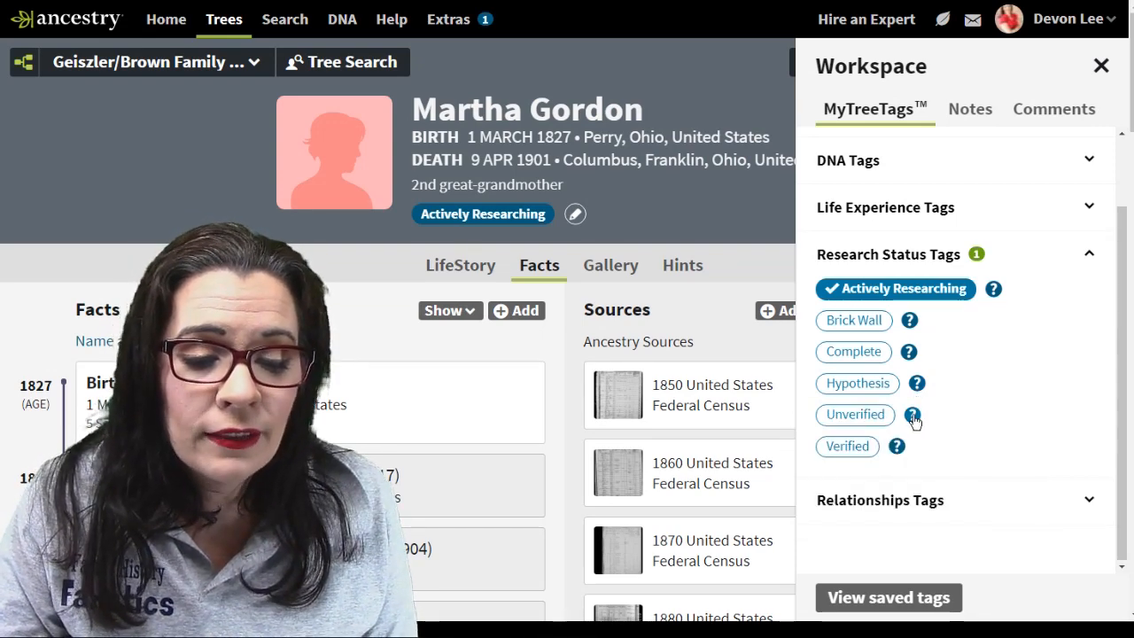
click(913, 417)
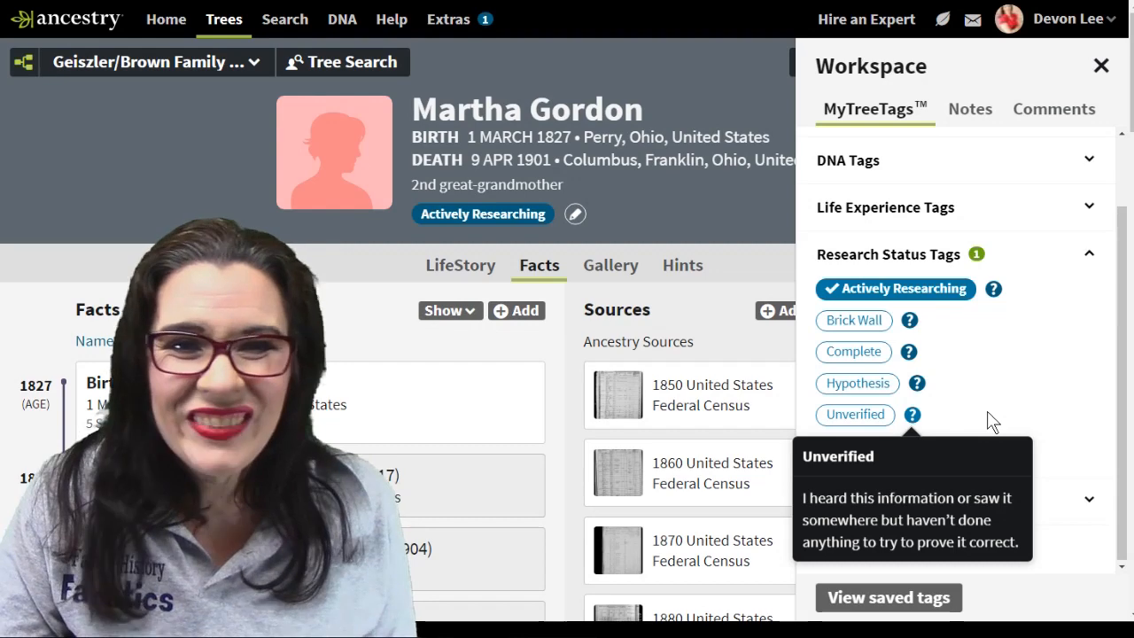
click(992, 423)
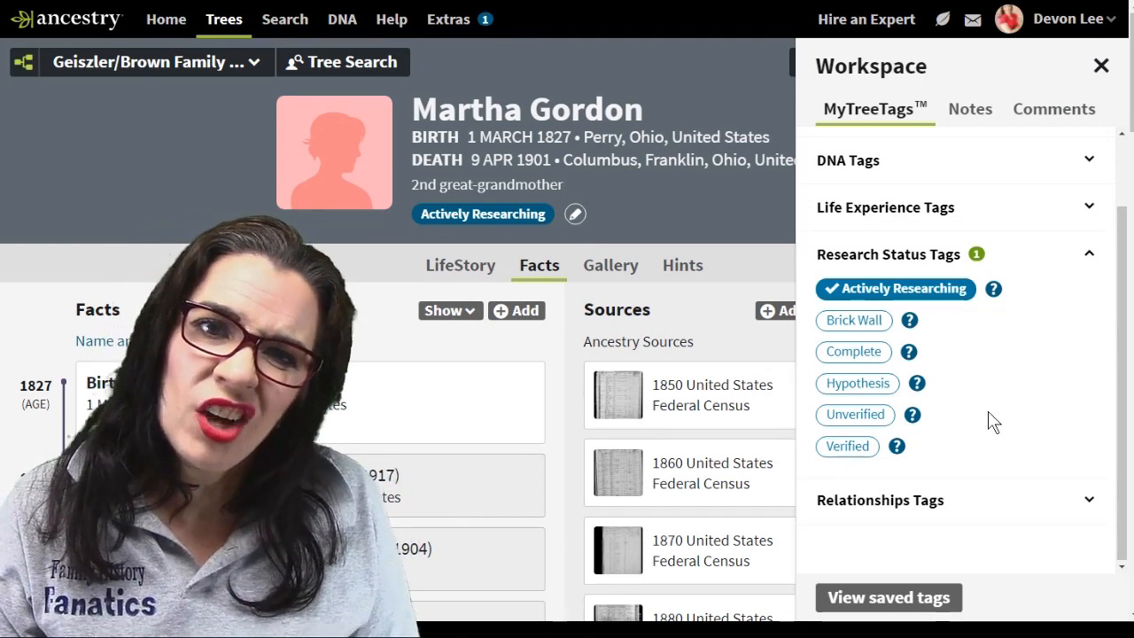
- Expand the Relationships Tags category, and look through the profile's timeline of facts
click(889, 254)
click(891, 390)
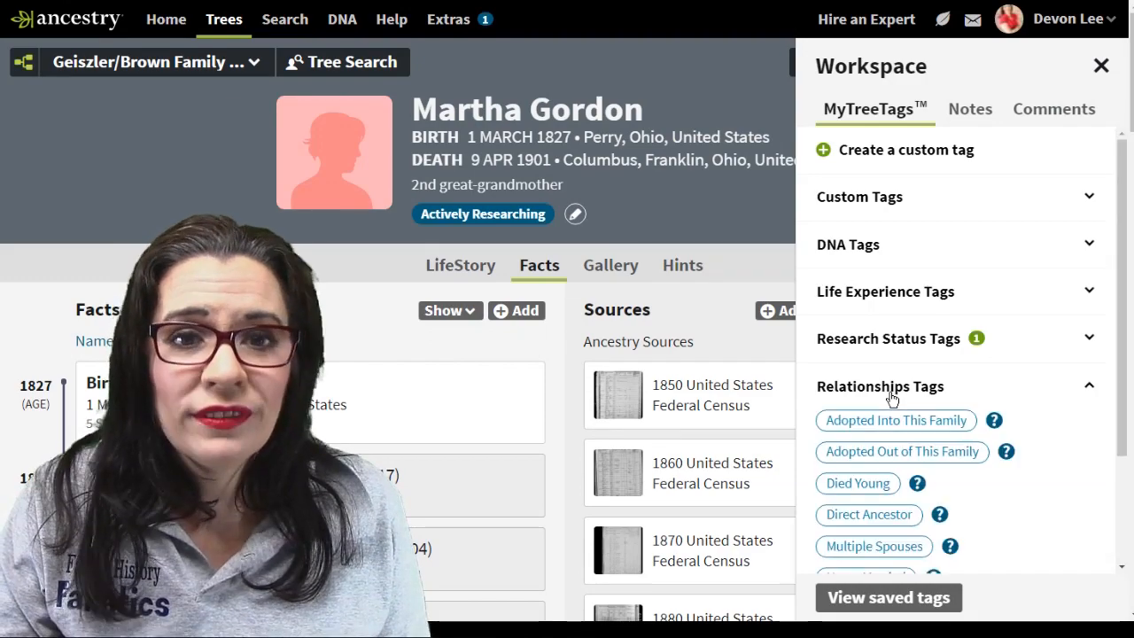
scroll(1007, 446, down, 2)
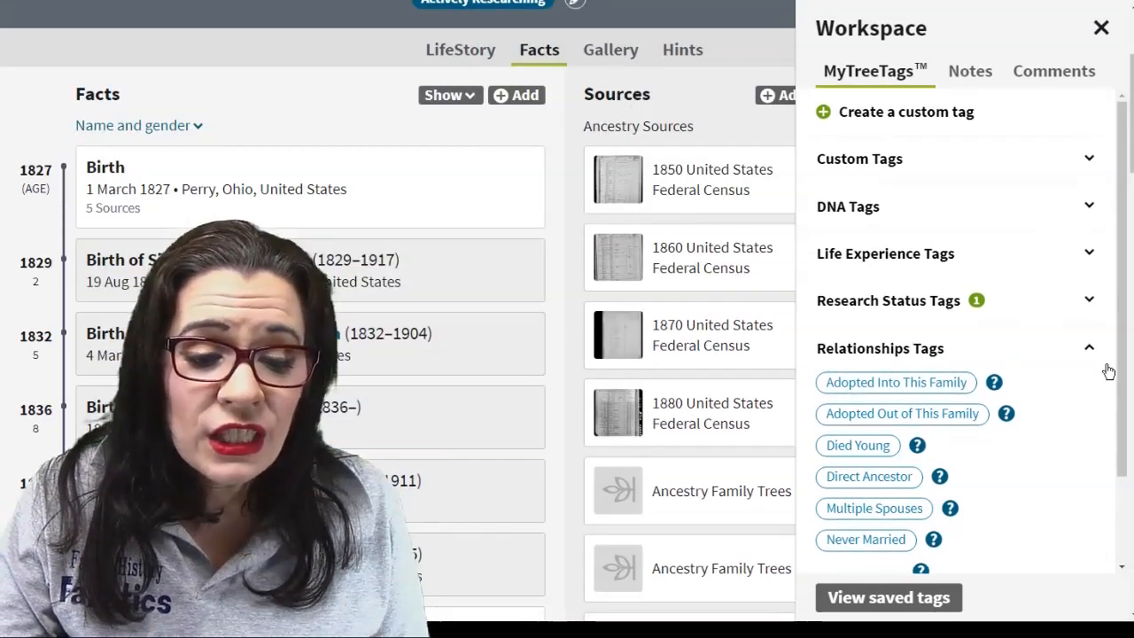
drag(1129, 367, 1129, 398)
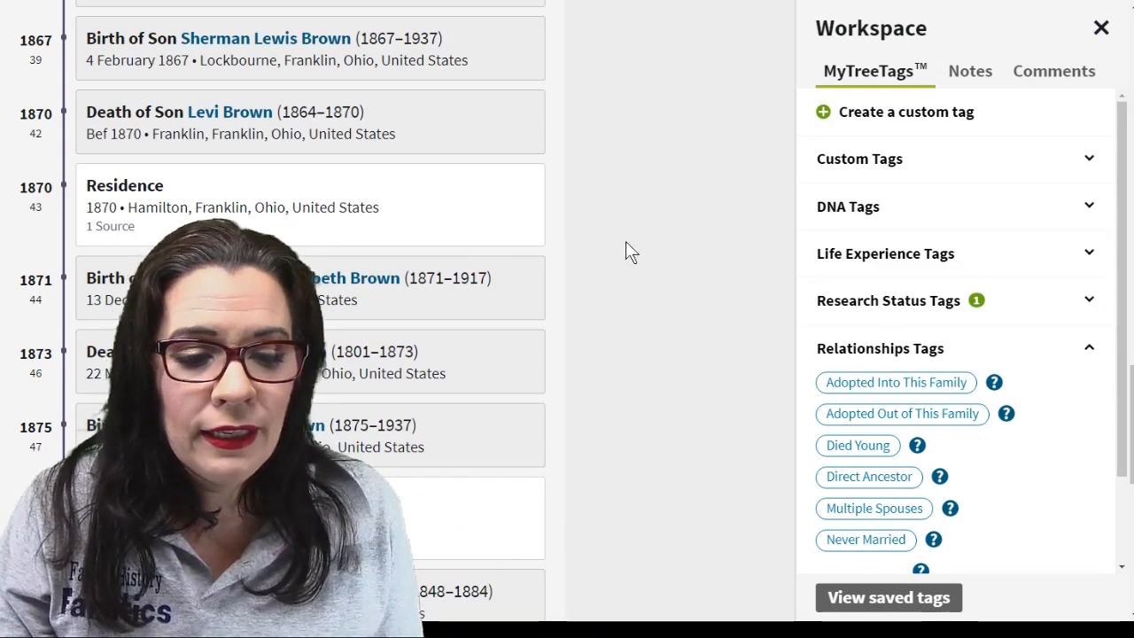
scroll(683, 354, up, 15)
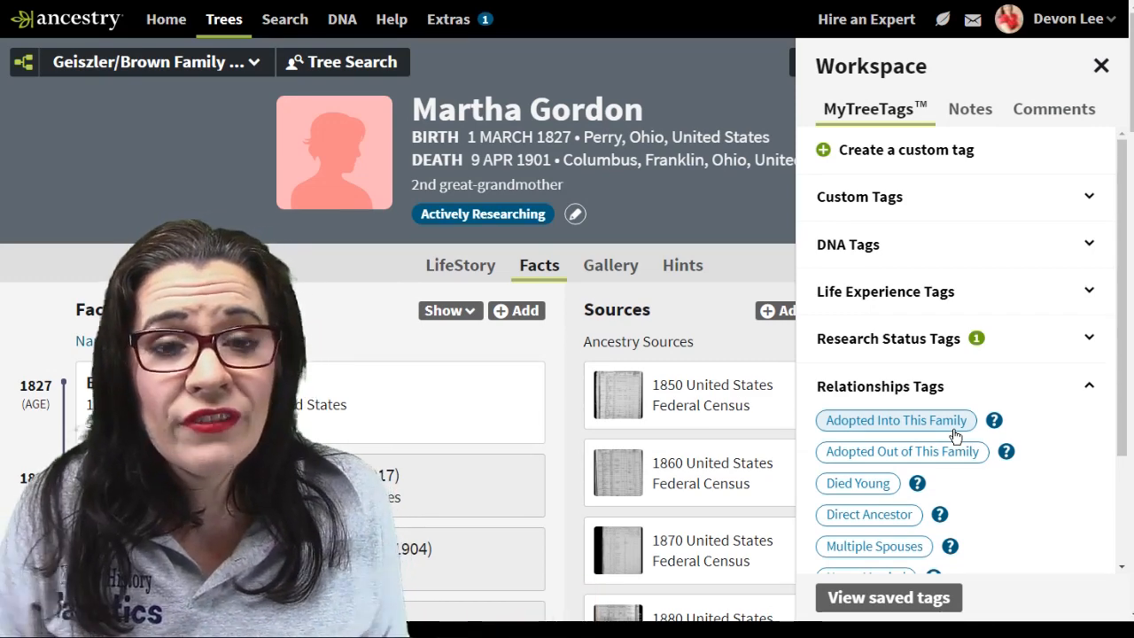
- Close the tags workspace and view the Edit Relationships options for the profile
click(1101, 66)
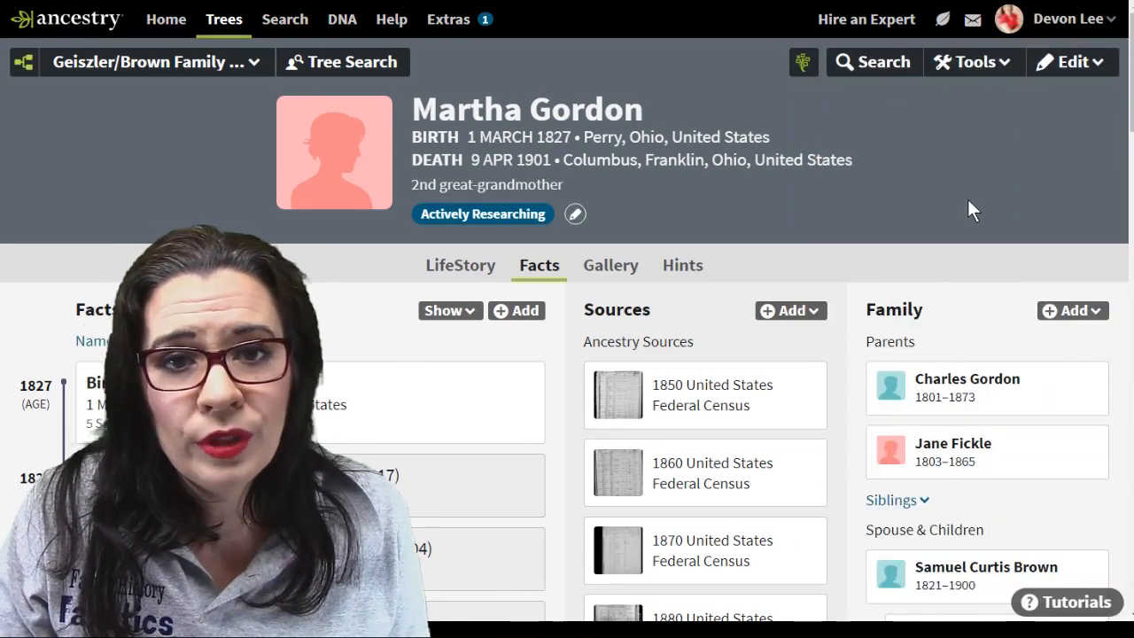
click(1069, 71)
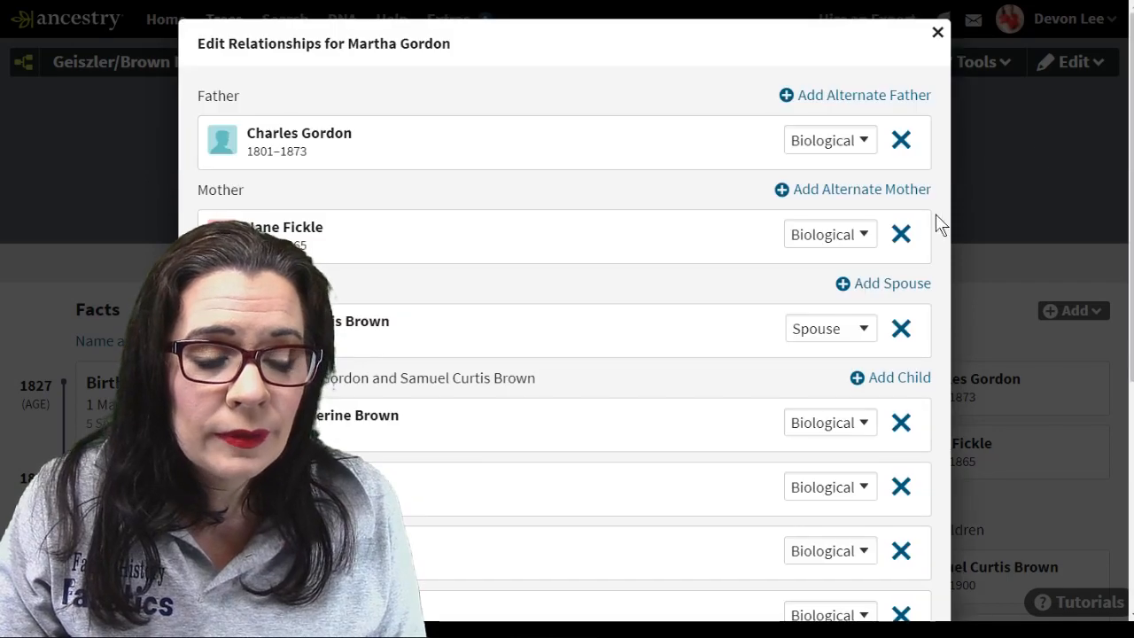
mouse_move(875, 103)
mouse_down()
mouse_move(909, 232)
mouse_move(837, 170)
mouse_up()
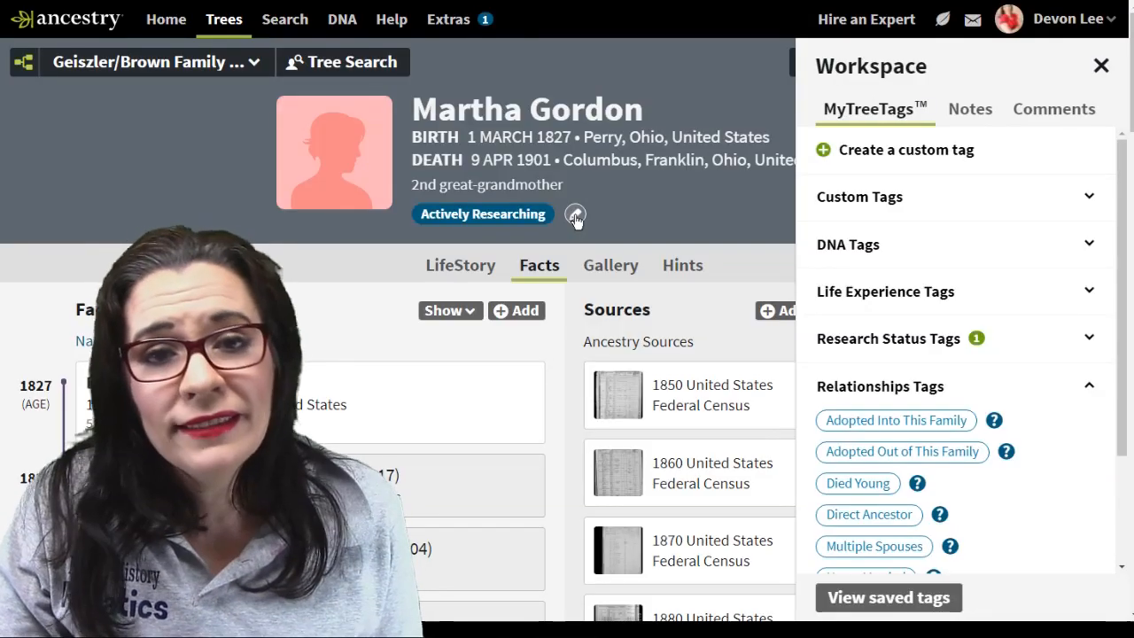
- Apply the Died Young relationship tag to the profile in the MyTreeTags workspace
scroll(1033, 400, down, 2)
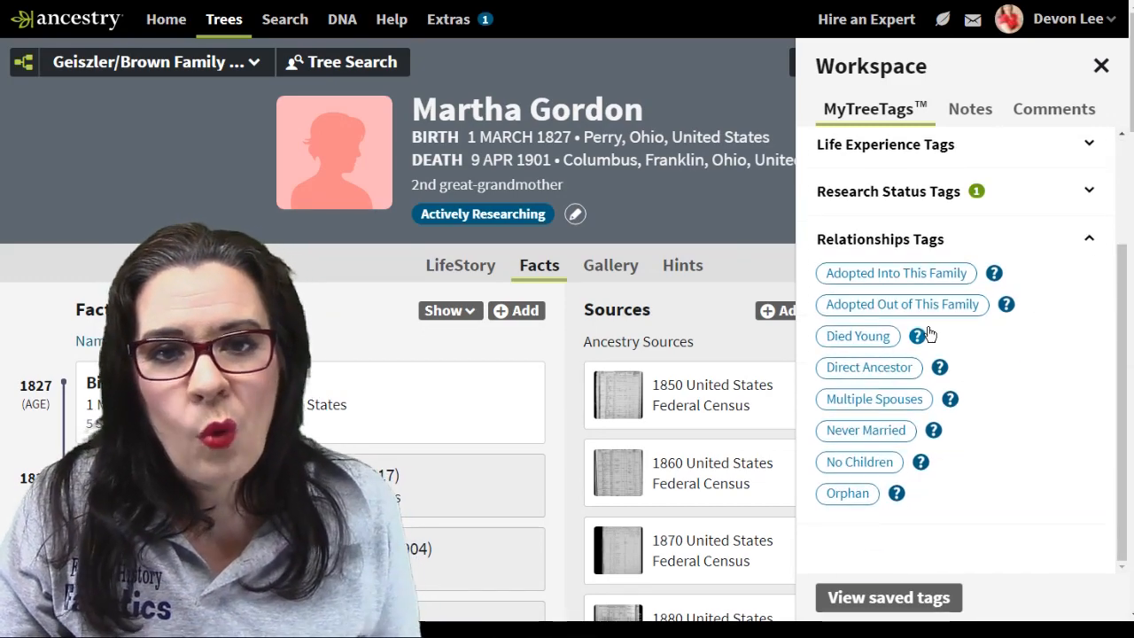
scroll(1096, 446, down, 1)
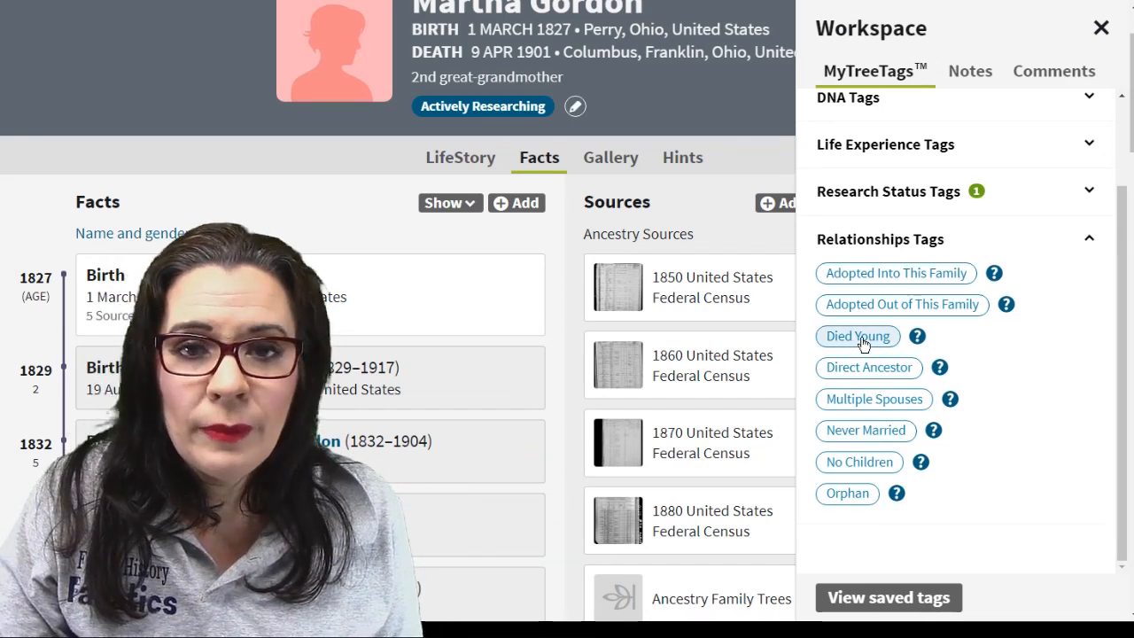
click(859, 344)
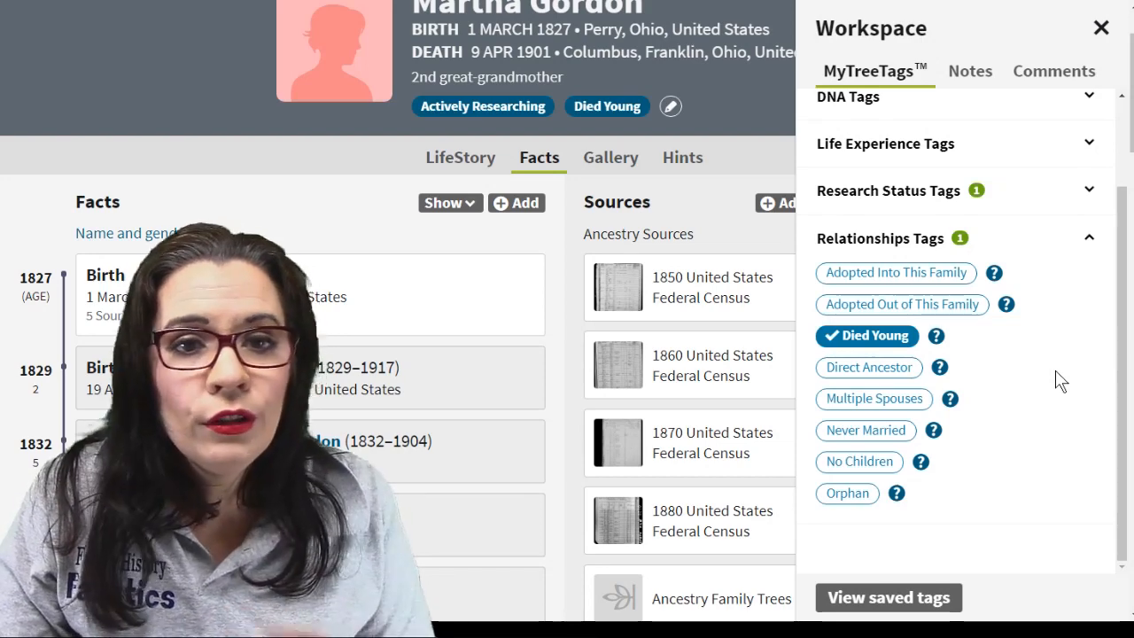
- Replace the profile's Died Young relationship tag with the Direct Ancestor tag, and close the tags workspace
click(872, 336)
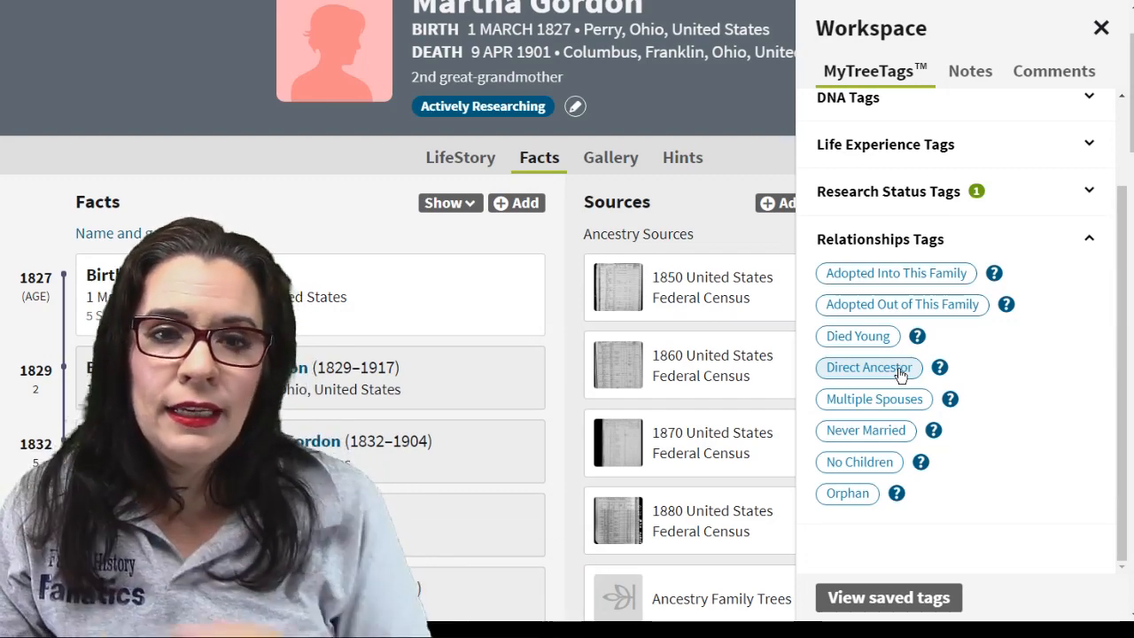
click(900, 373)
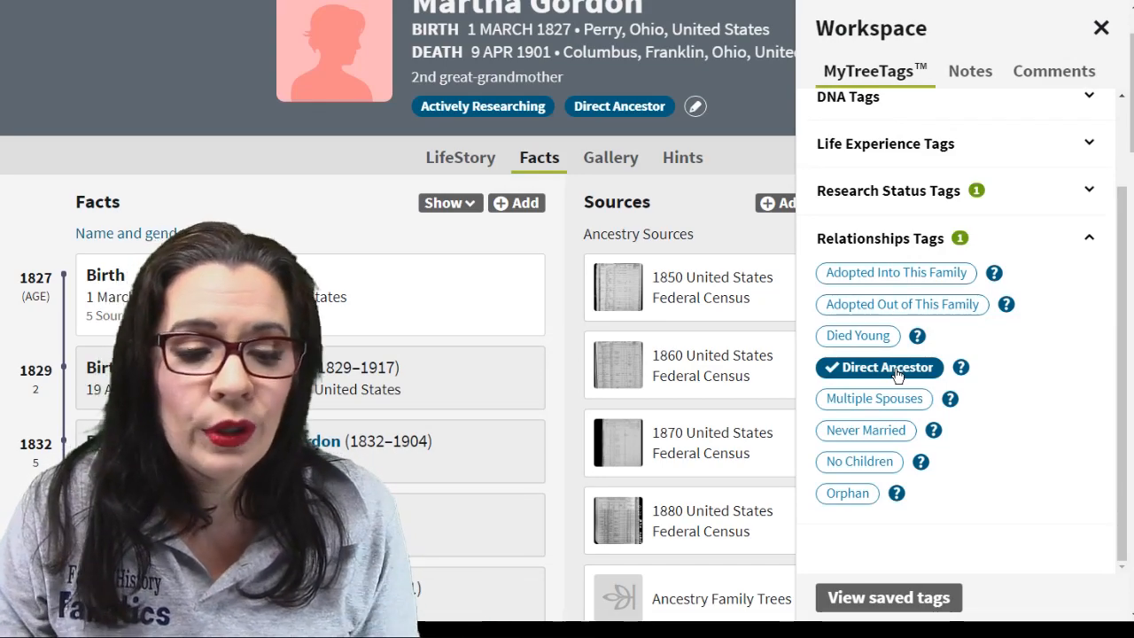
scroll(958, 394, down, 3)
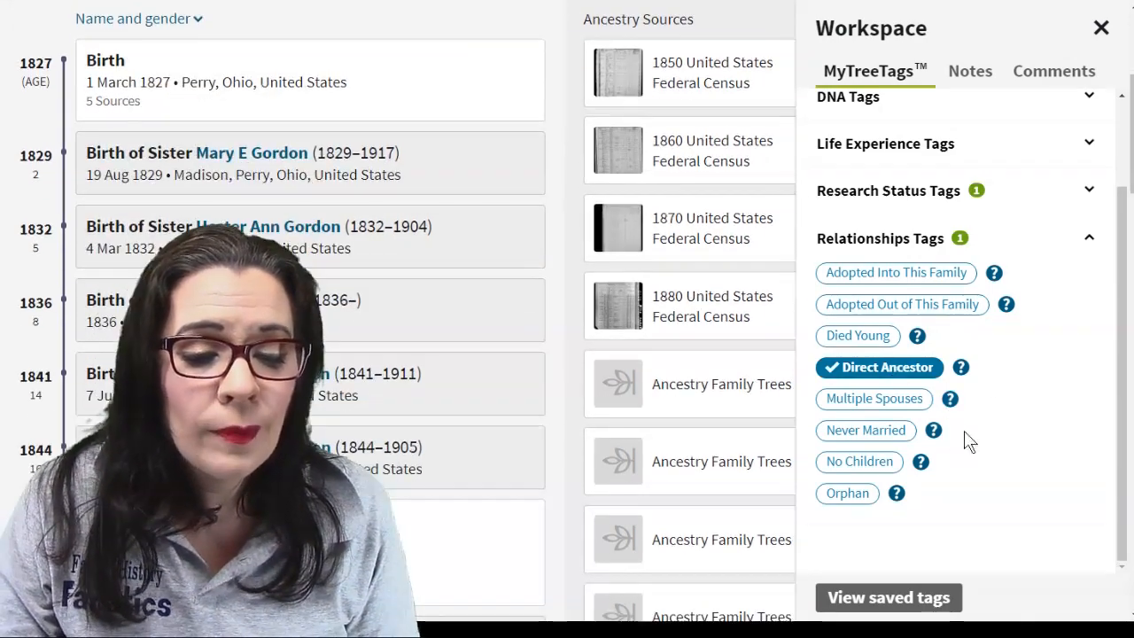
scroll(975, 443, up, 2)
scroll(1006, 436, down, 1)
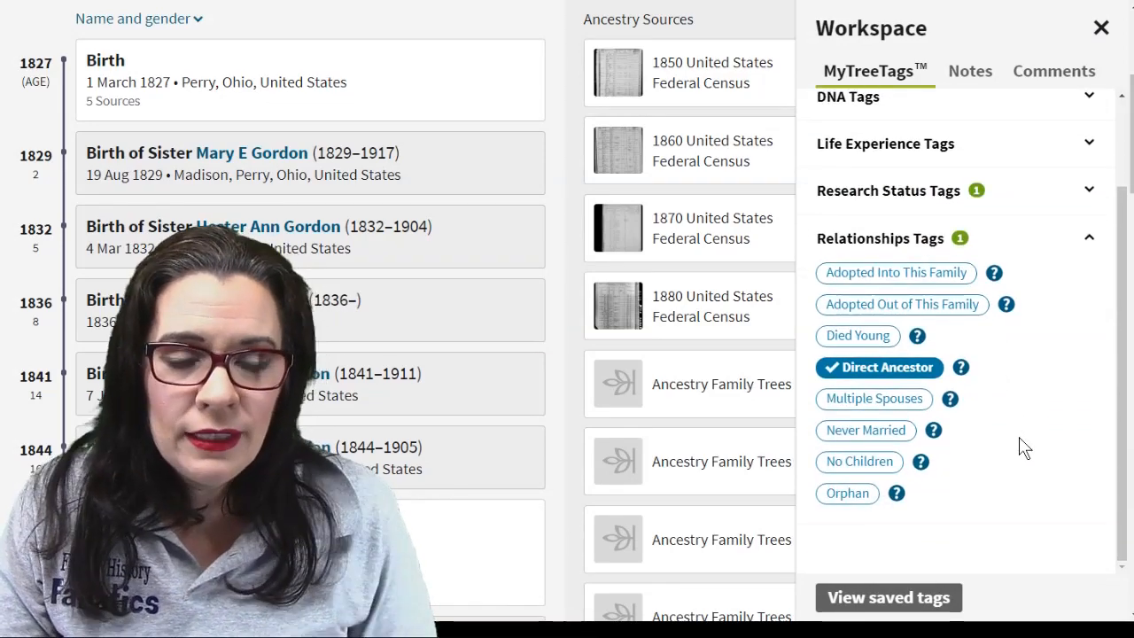
click(1102, 27)
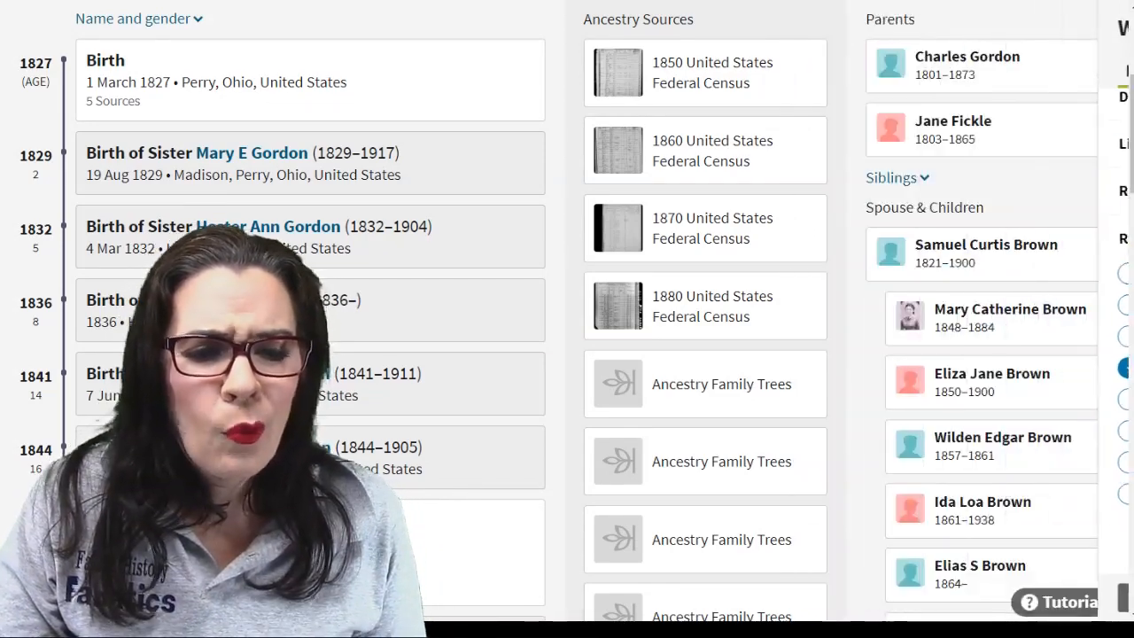
- Use the tree search to open the profile of an ancestor who had more than one spouse
scroll(1060, 468, up, 1)
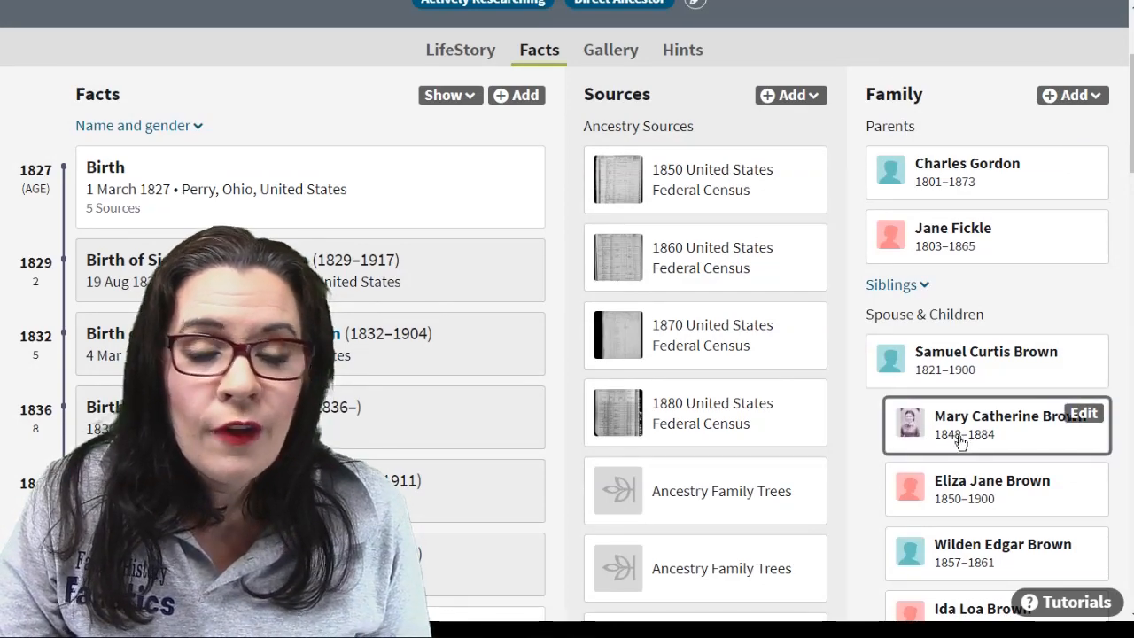
scroll(944, 457, up, 2)
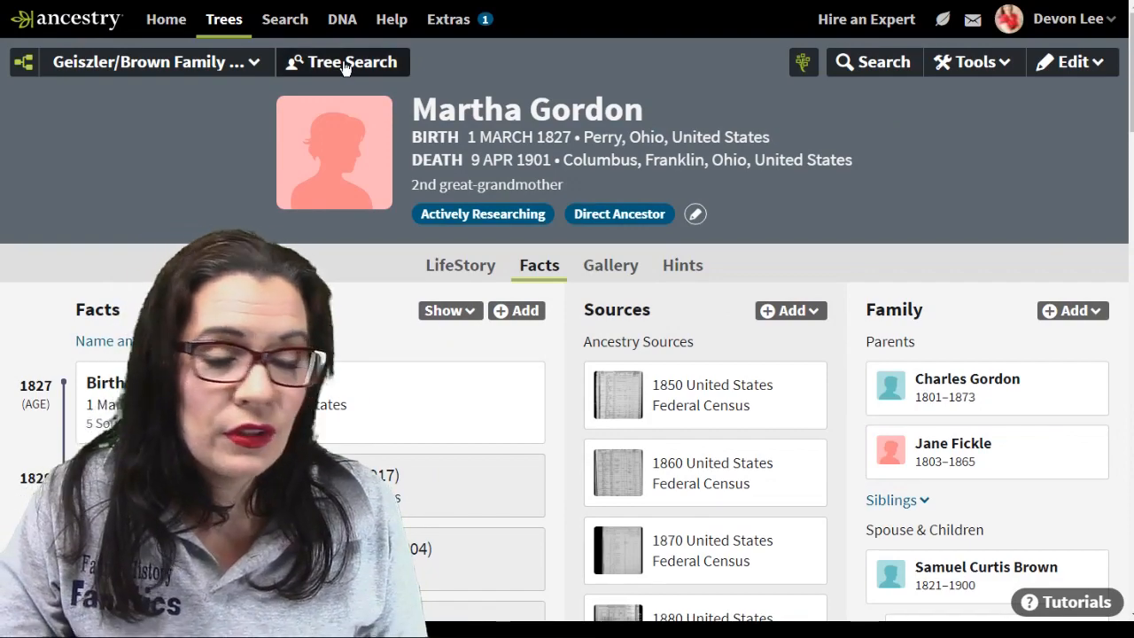
click(349, 66)
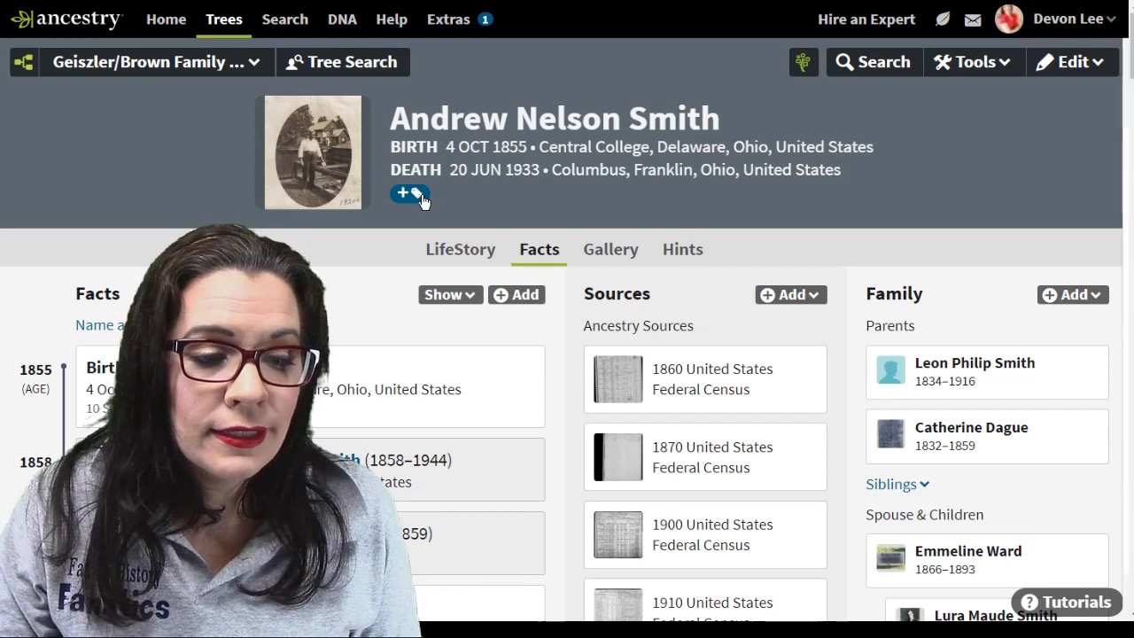
- Apply the Multiple Spouses relationship tag to the opened ancestor's profile, and close the tags workspace
click(422, 202)
click(1025, 350)
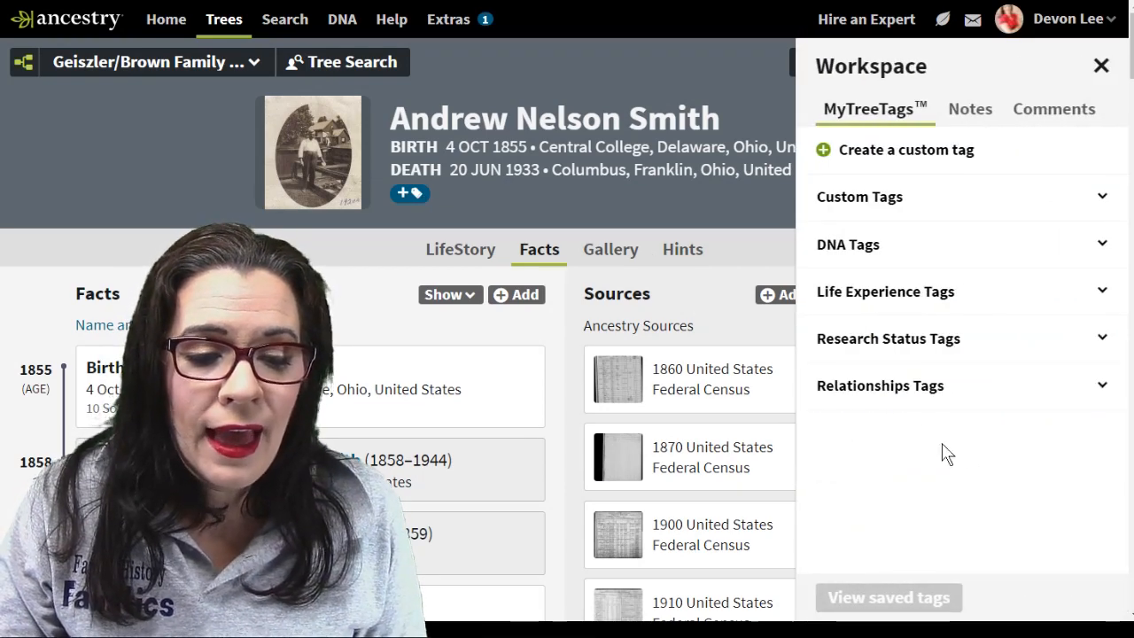
click(937, 390)
scroll(912, 463, down, 2)
click(886, 440)
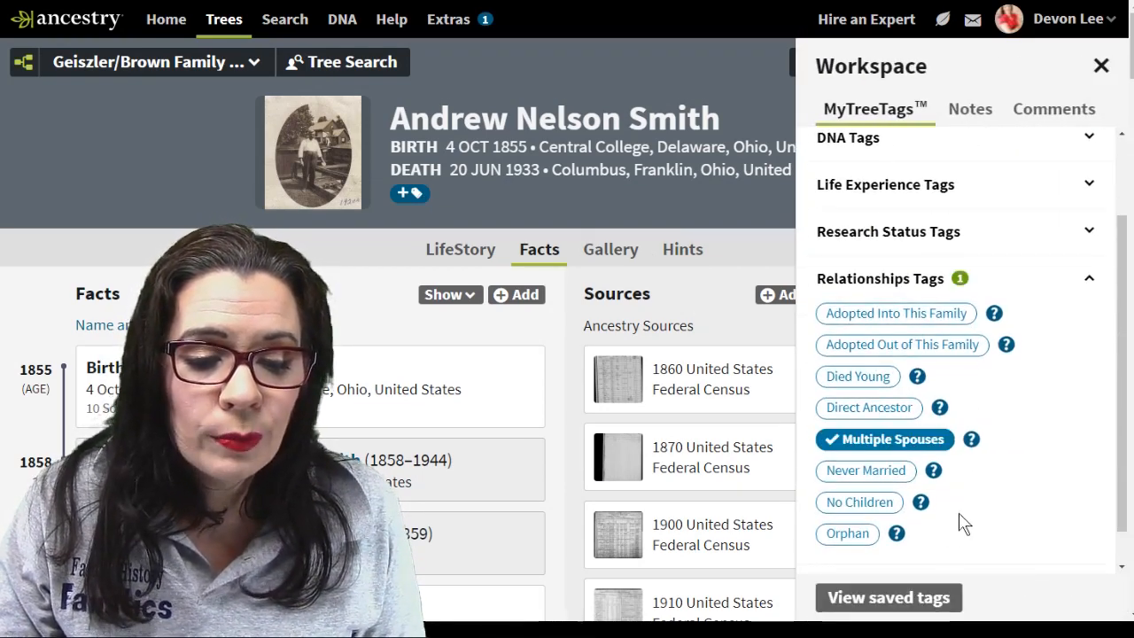
click(1102, 65)
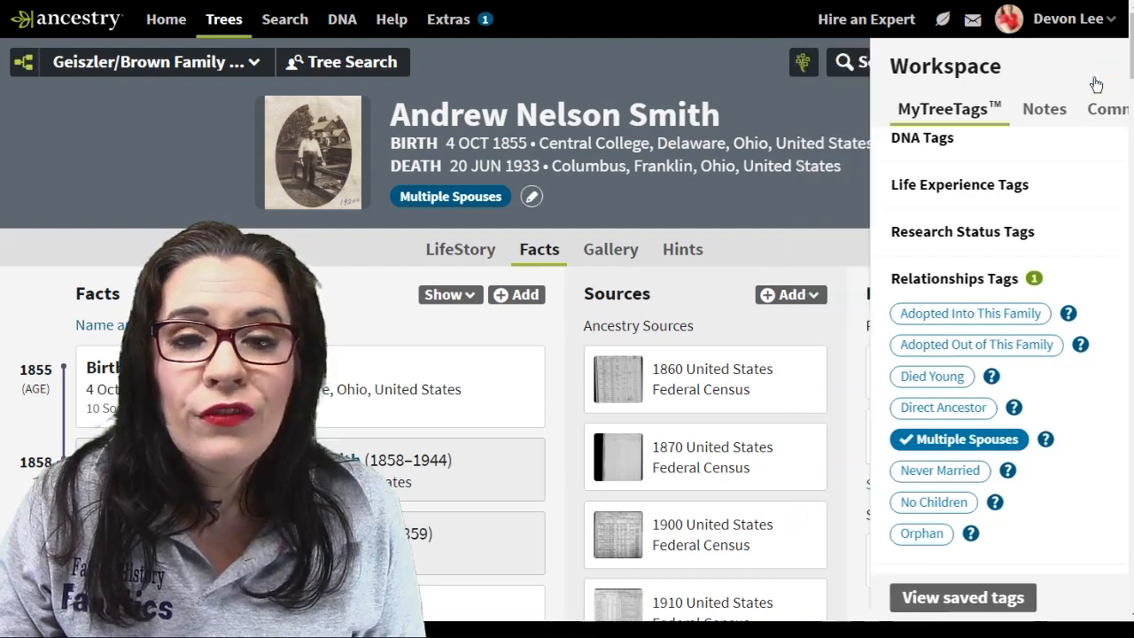
- Examine the spouses and children in the profile's Family section alongside the tag in its header
scroll(992, 434, down, 2)
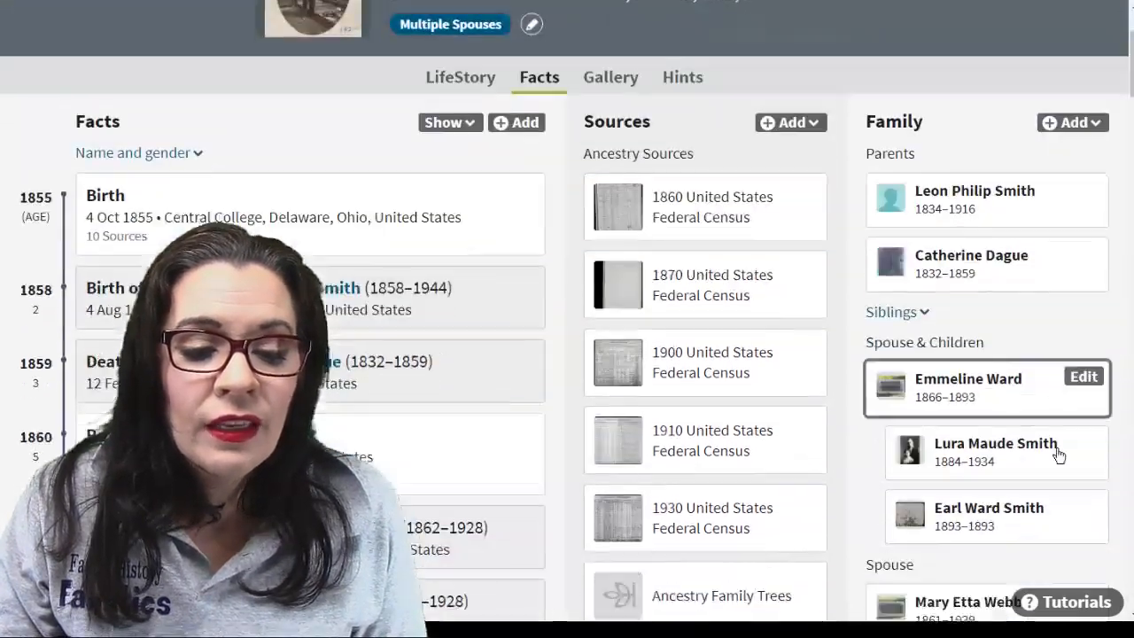
scroll(1059, 454, down, 1)
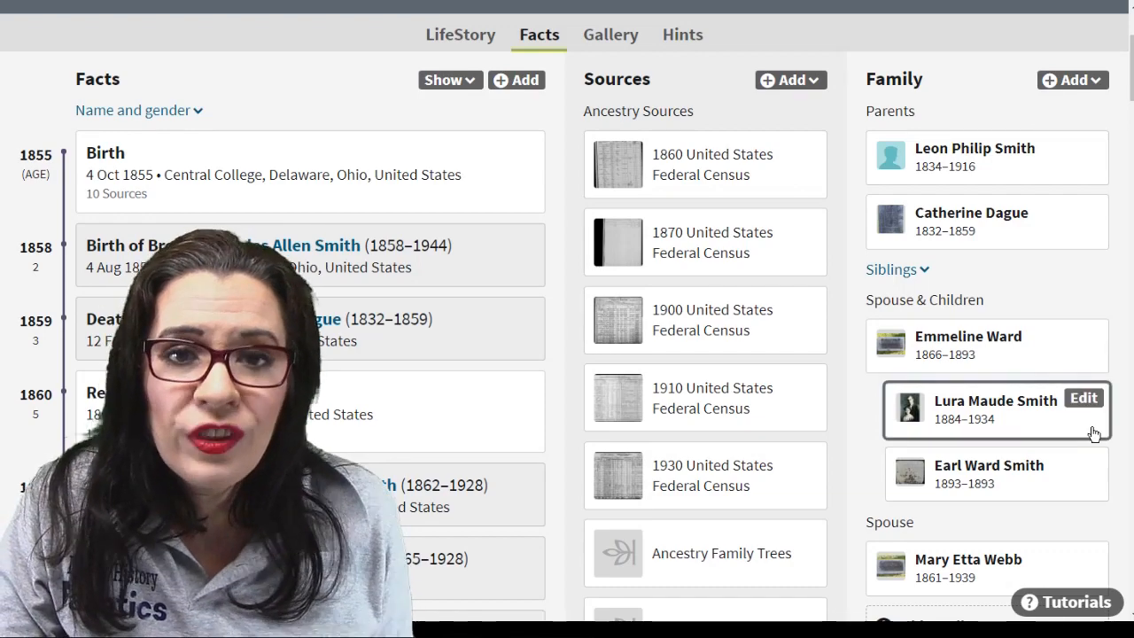
scroll(1096, 426, up, 3)
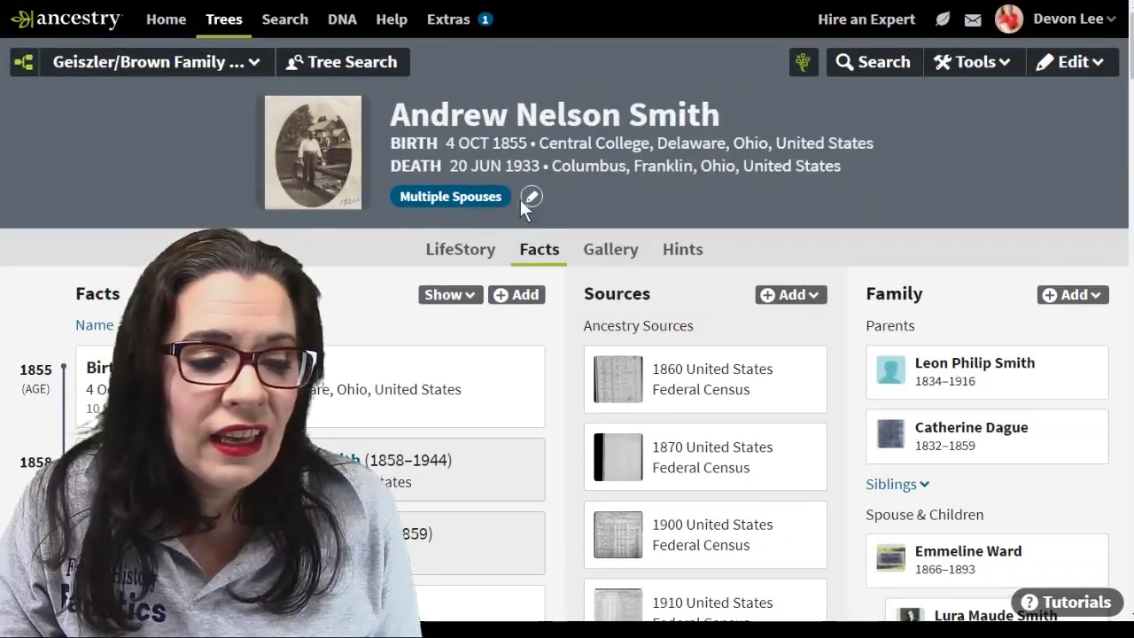
scroll(1086, 483, down, 6)
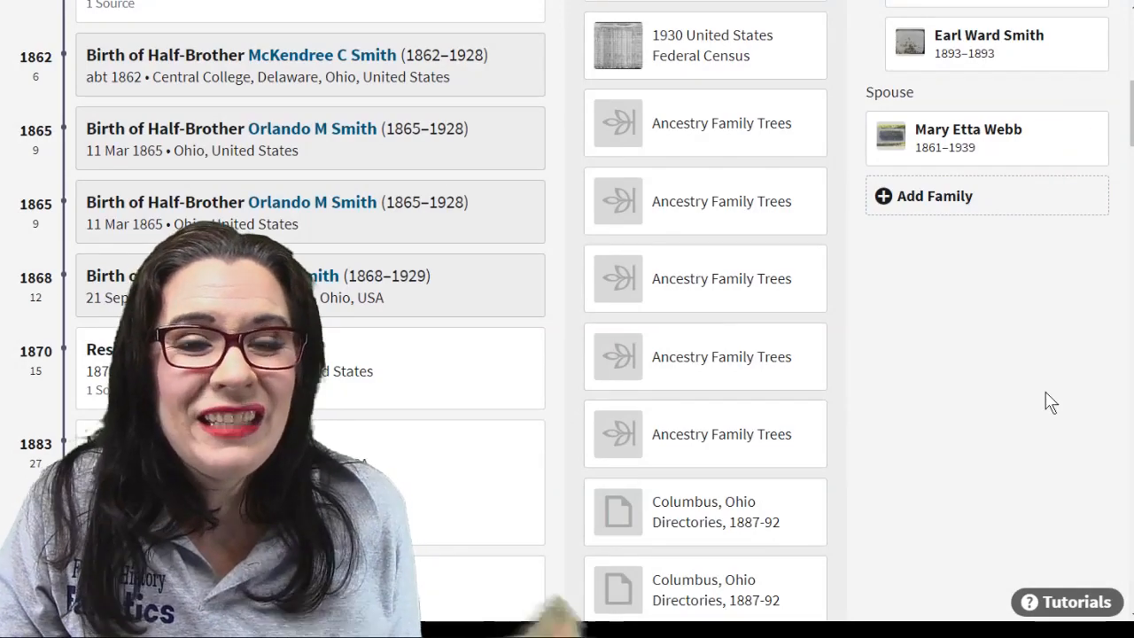
scroll(1052, 419, up, 1)
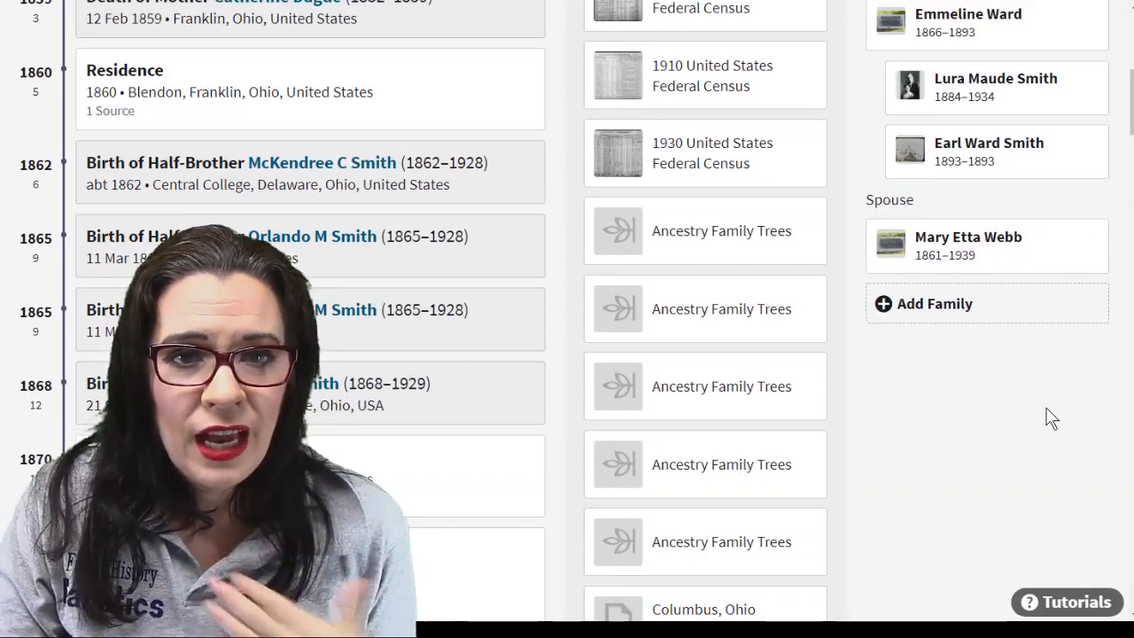
mouse_move(1081, 235)
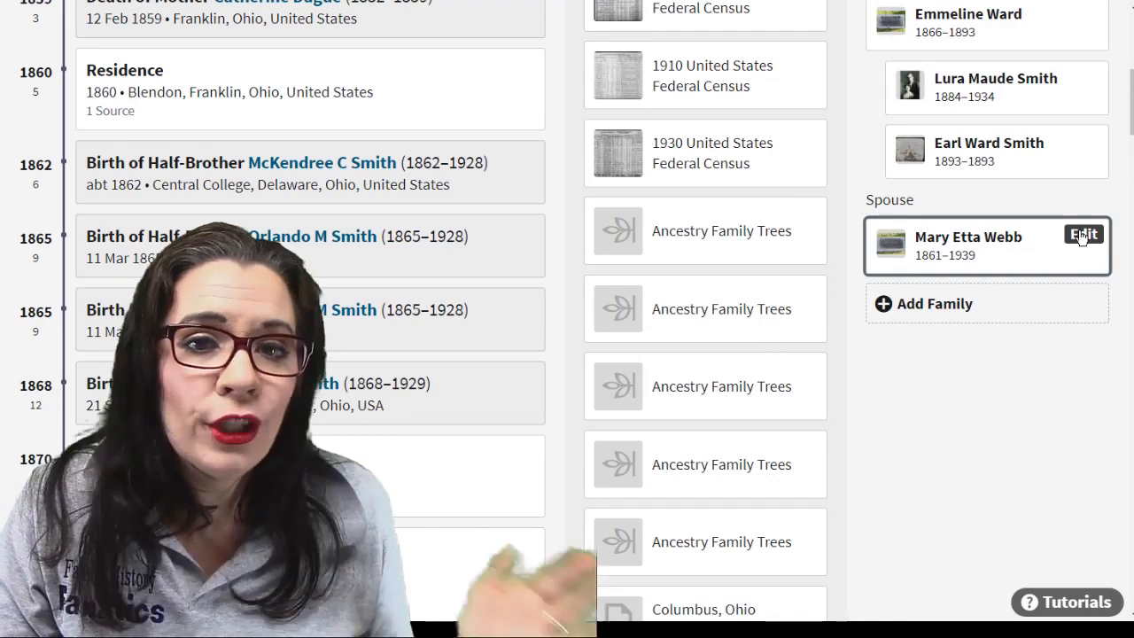
scroll(1076, 390, up, 1)
scroll(1072, 380, up, 5)
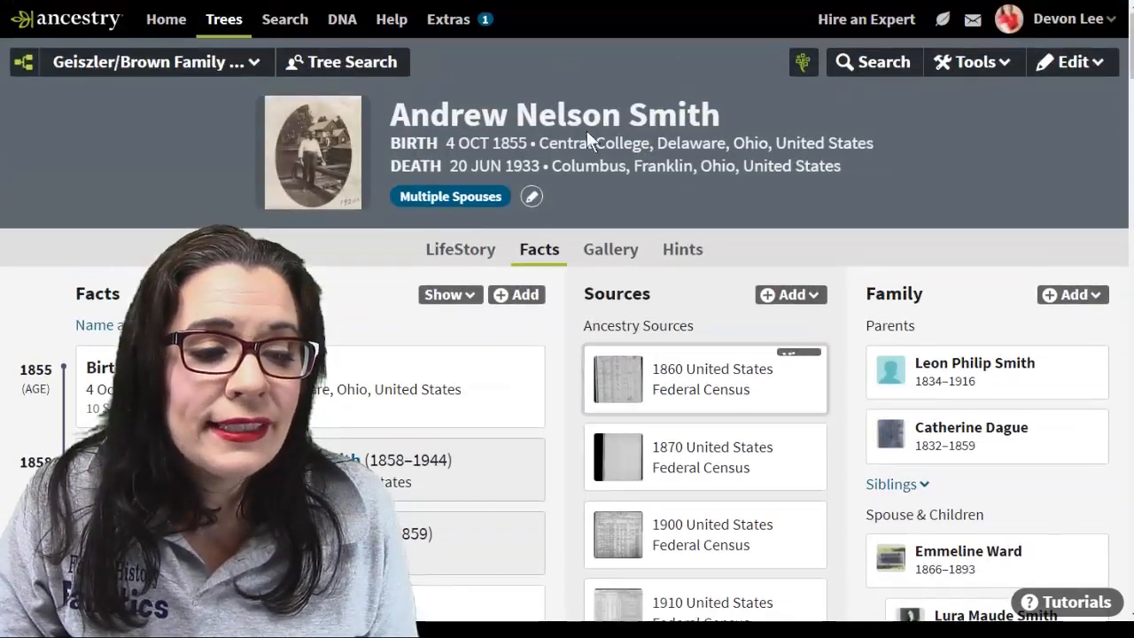
scroll(872, 362, down, 3)
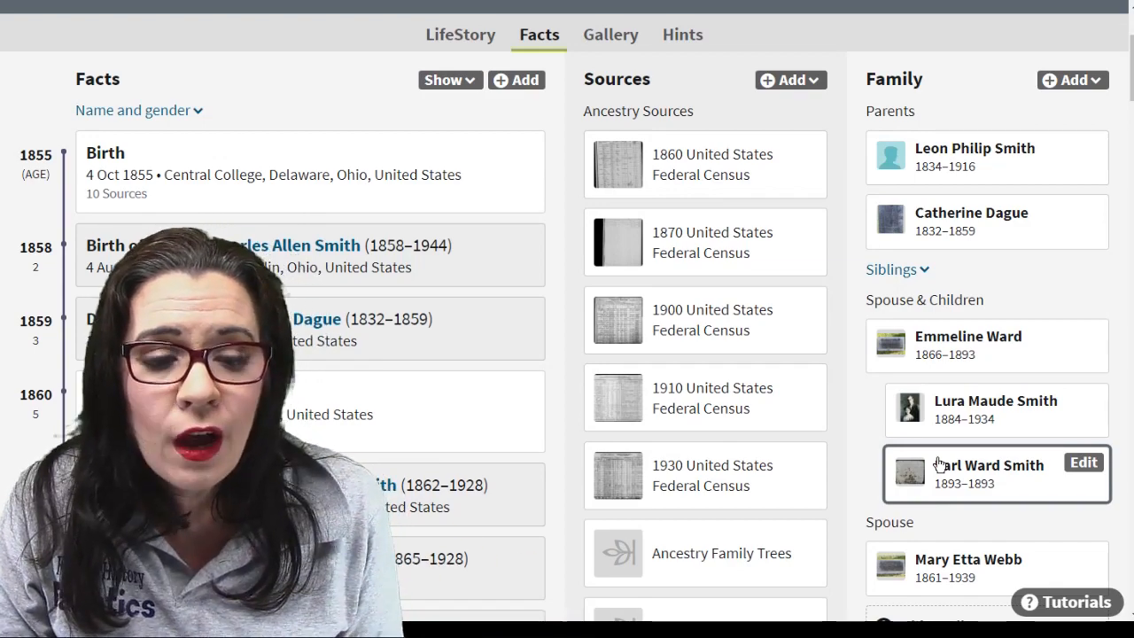
scroll(940, 467, down, 3)
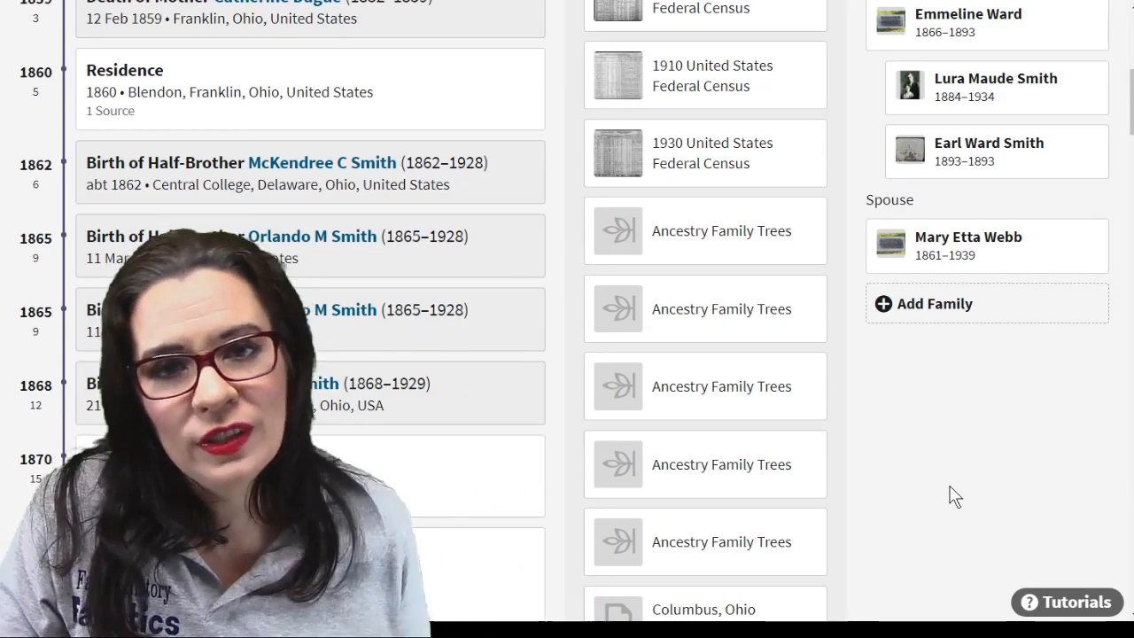
scroll(950, 496, up, 5)
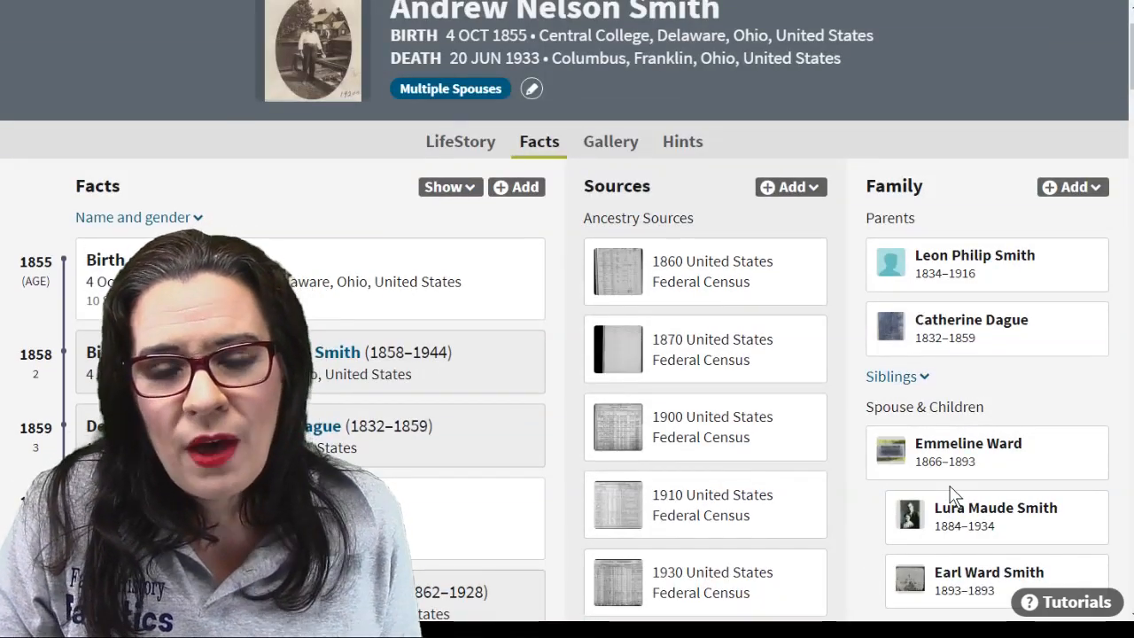
scroll(950, 496, up, 2)
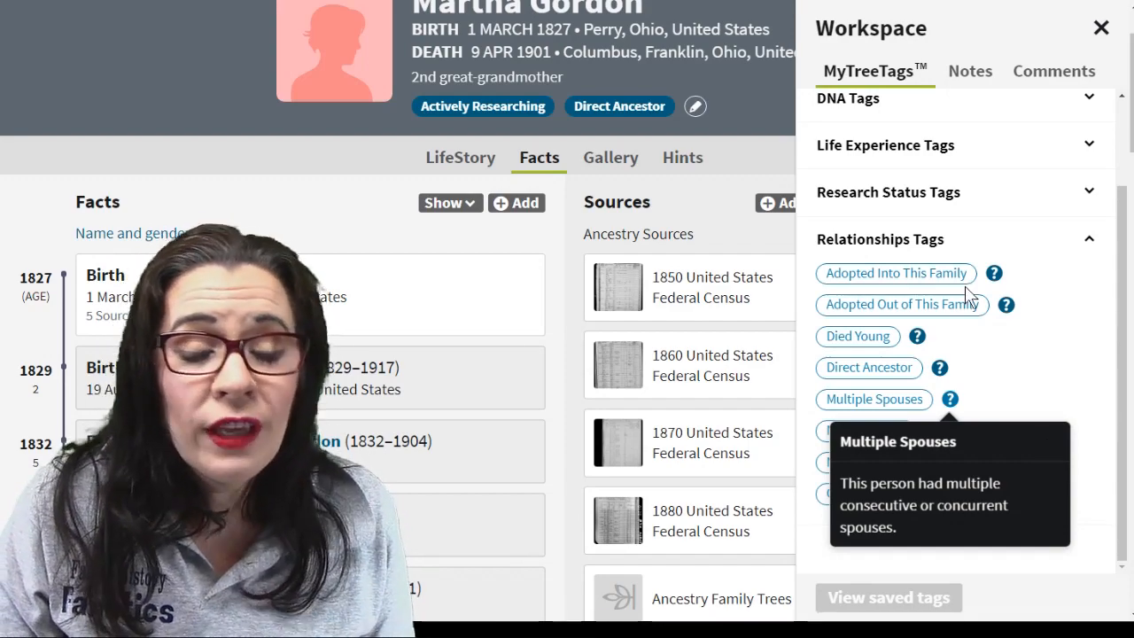
- Check the tags in the Custom Tags category, and collapse both the Custom Tags and Relationships Tags categories
scroll(1014, 352, up, 1)
scroll(1013, 352, up, 1)
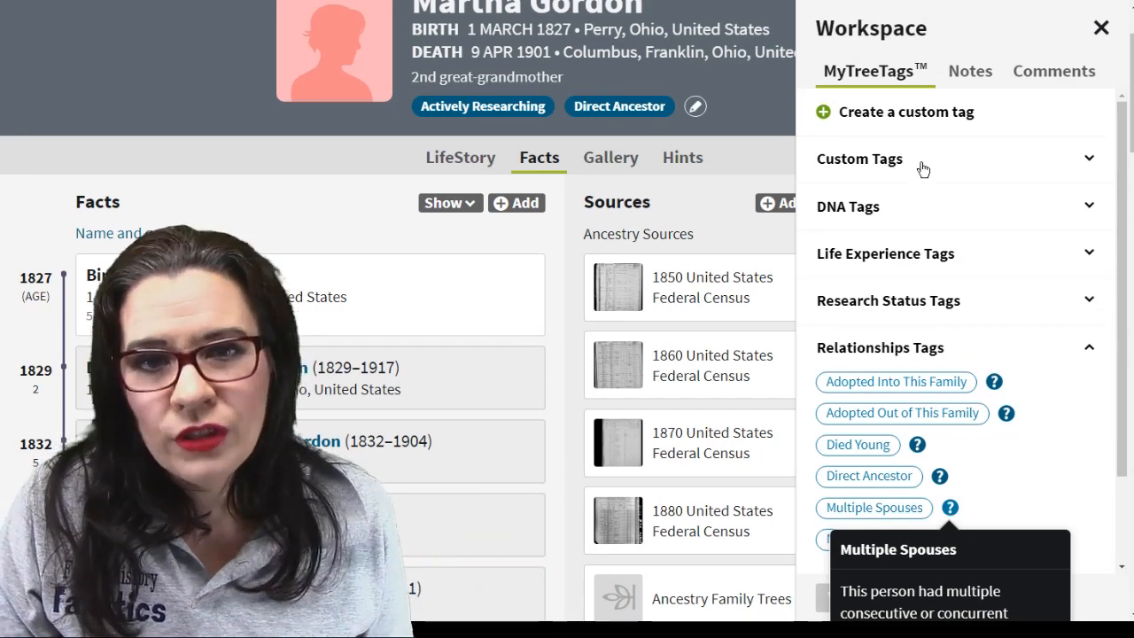
click(922, 169)
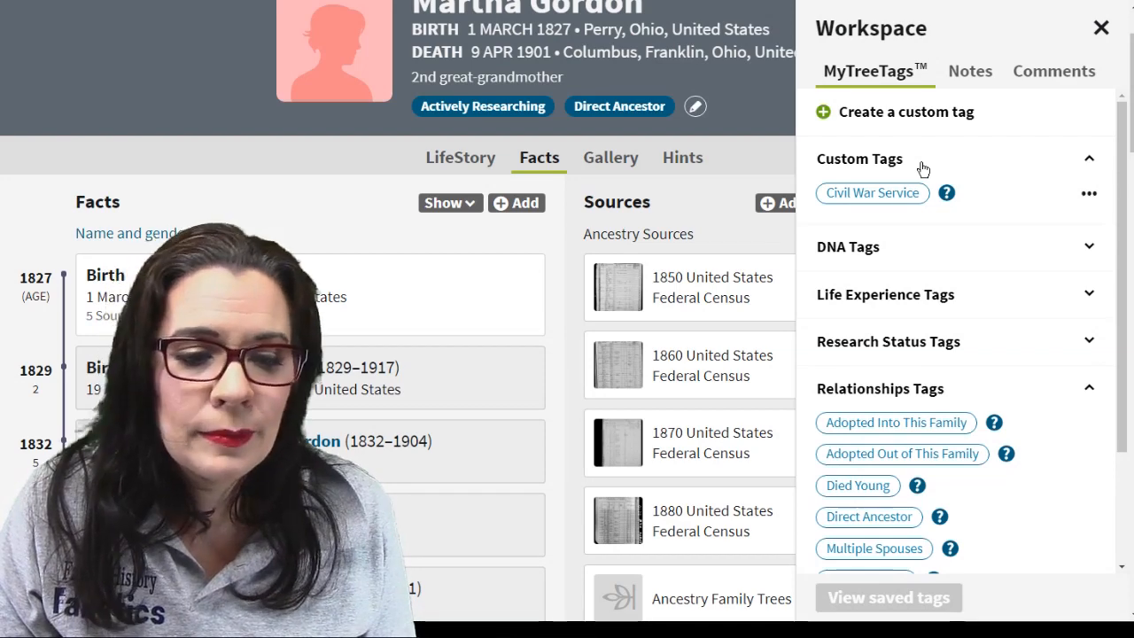
click(922, 169)
scroll(886, 448, down, 2)
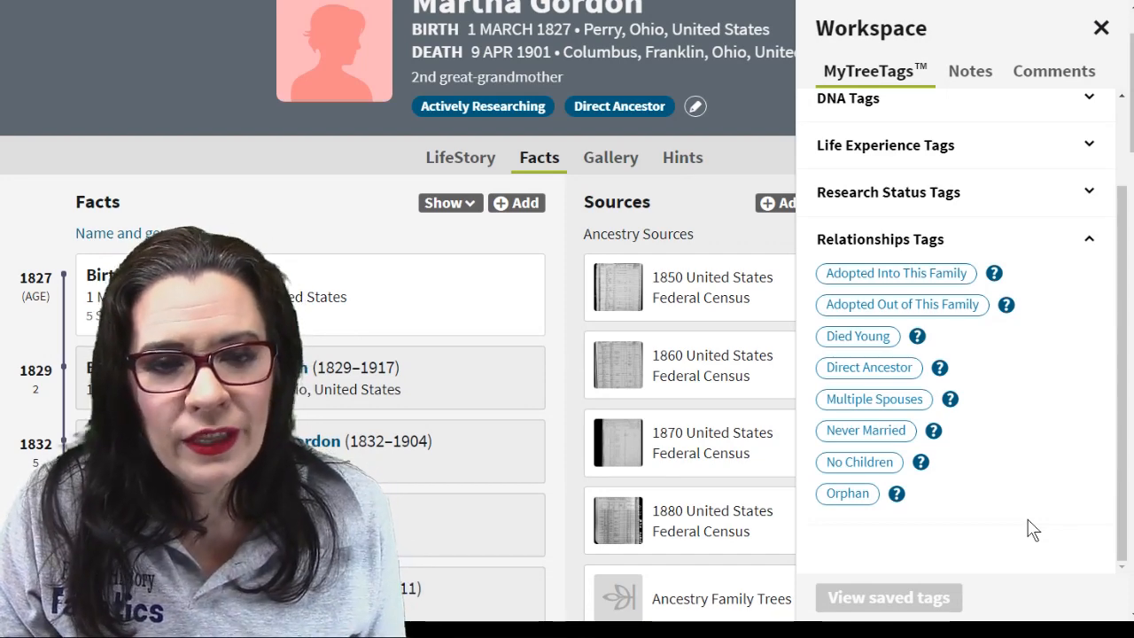
click(1046, 241)
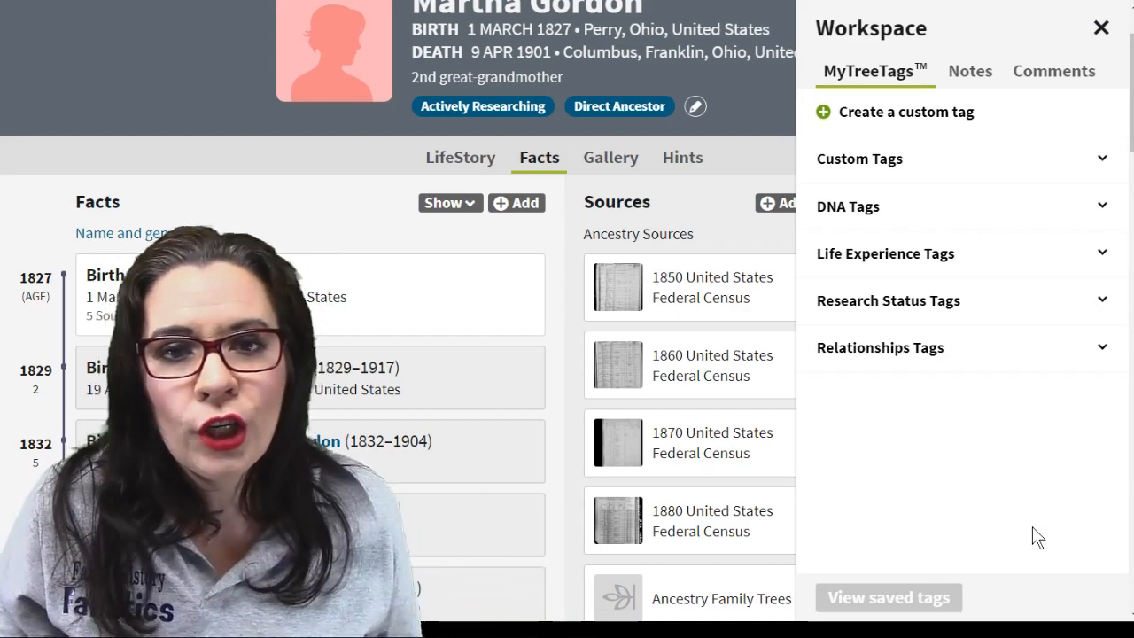
- Try the Immigrant tag from the Life Experience Tags on the direct ancestor's profile, and remove it again
click(996, 260)
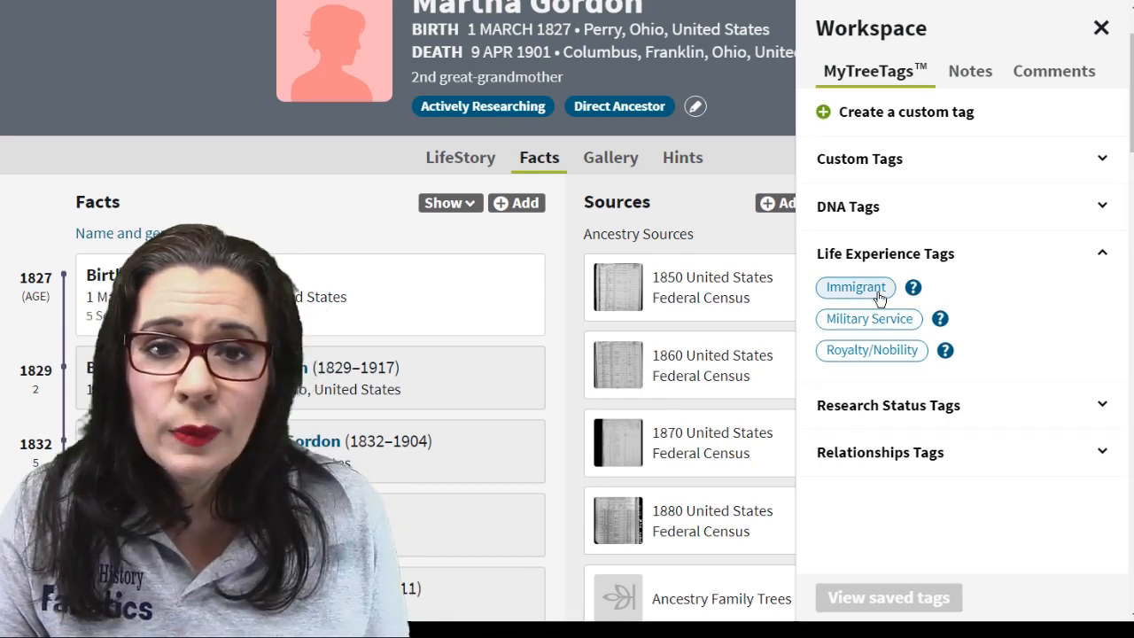
click(880, 299)
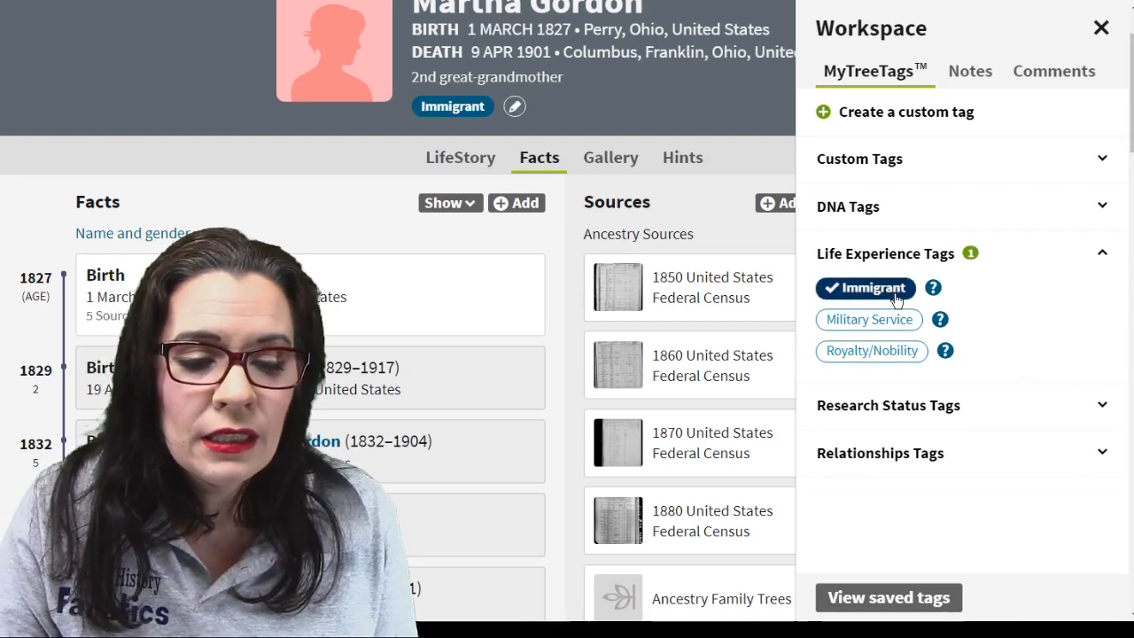
click(878, 289)
- Try the Military Service tag on the profile, compare it with the Custom Tags category, and remove it again
click(884, 324)
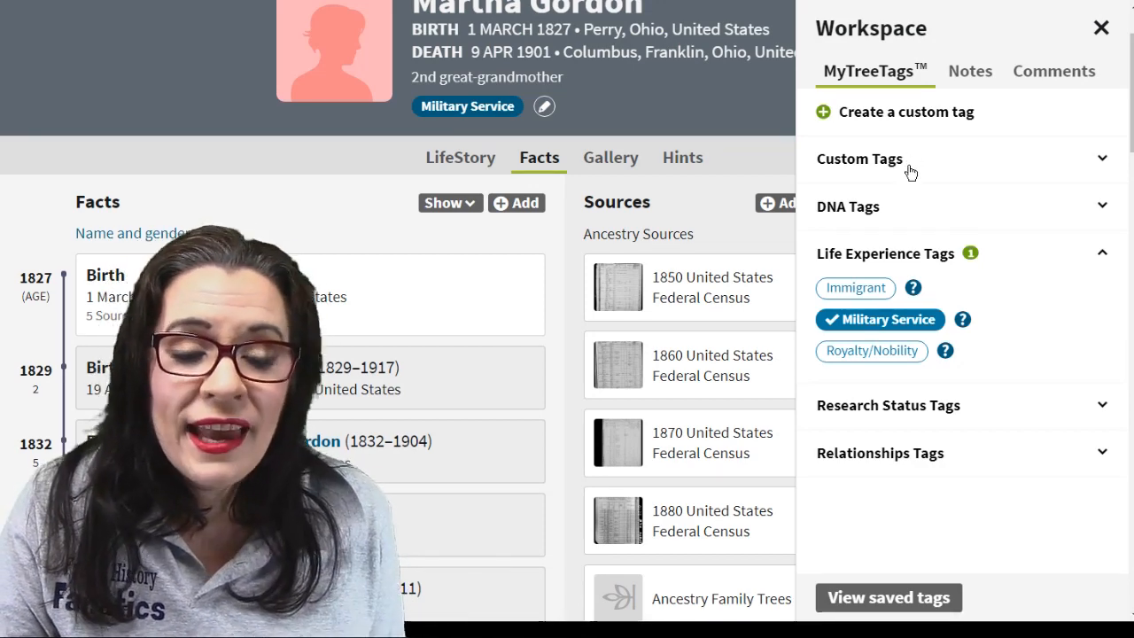
click(909, 165)
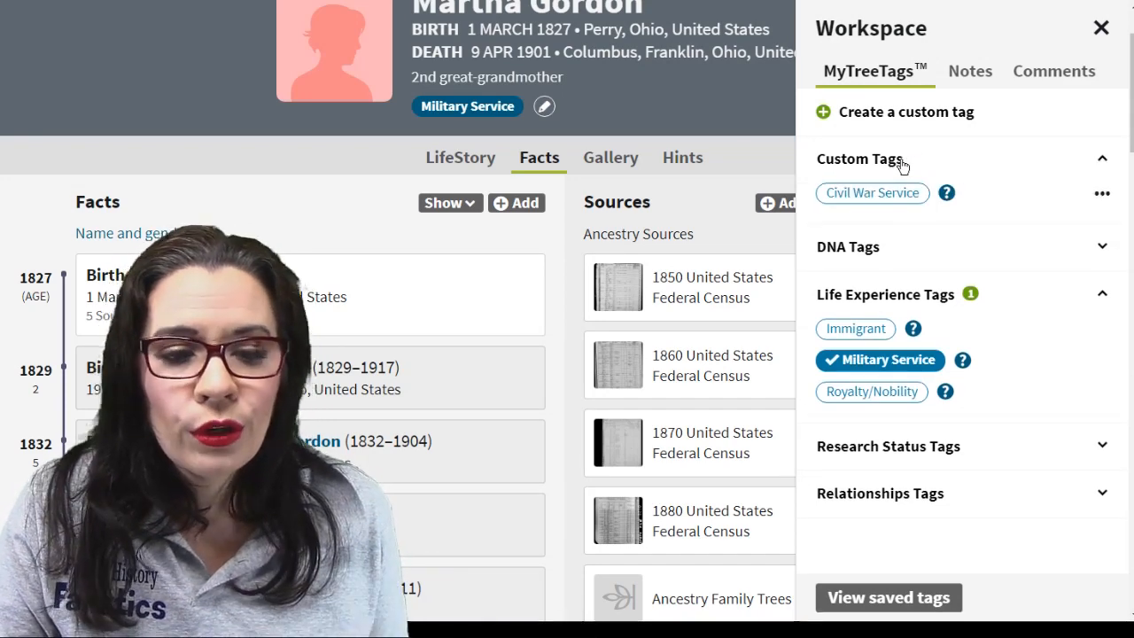
click(902, 164)
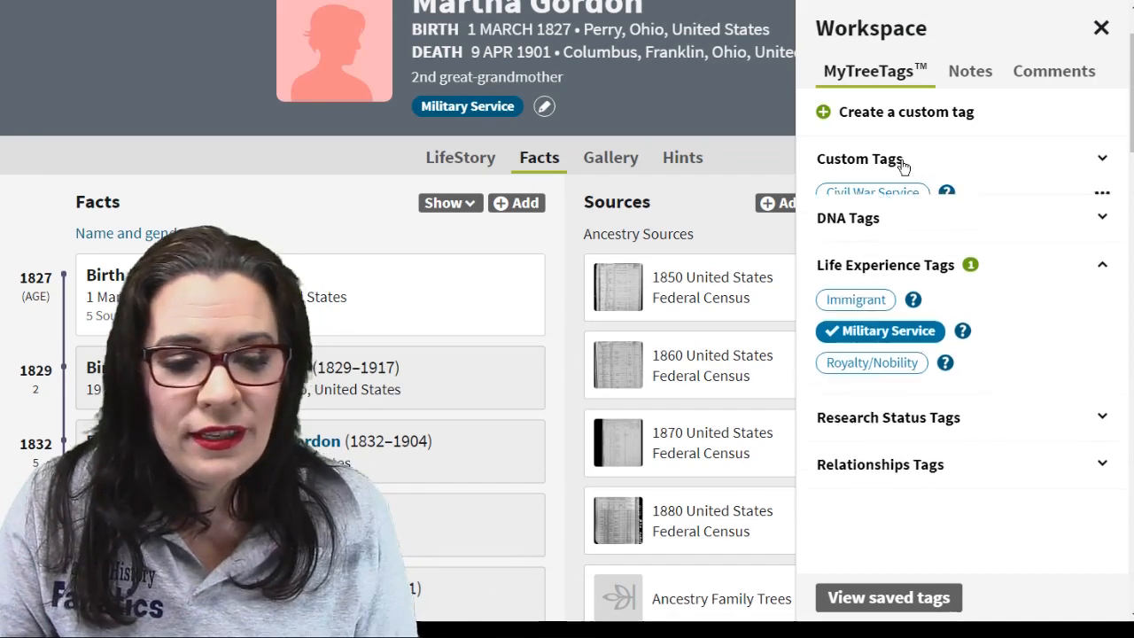
click(891, 321)
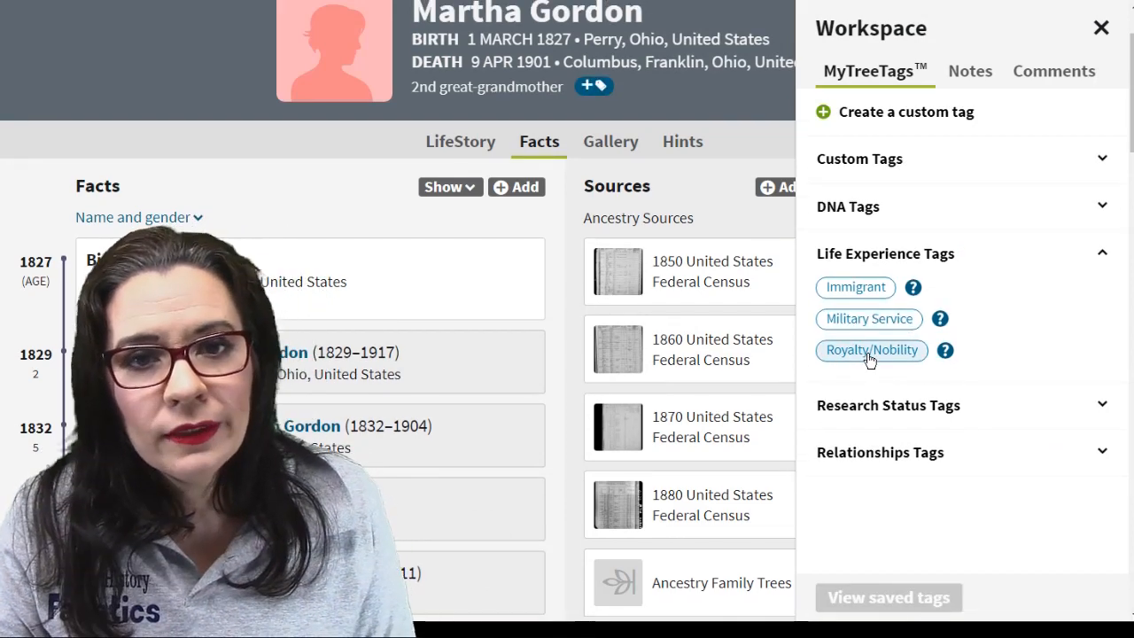
- Collapse the Life Experience Tags, open the DNA Tags category, and look through the account's list of DNA matches
click(946, 259)
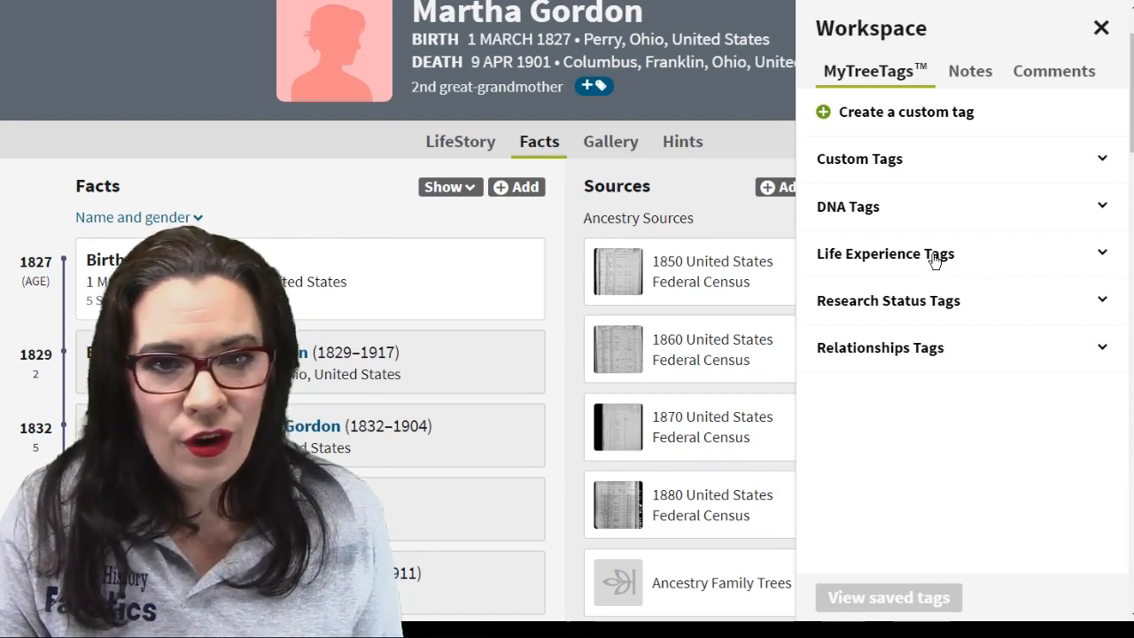
click(951, 209)
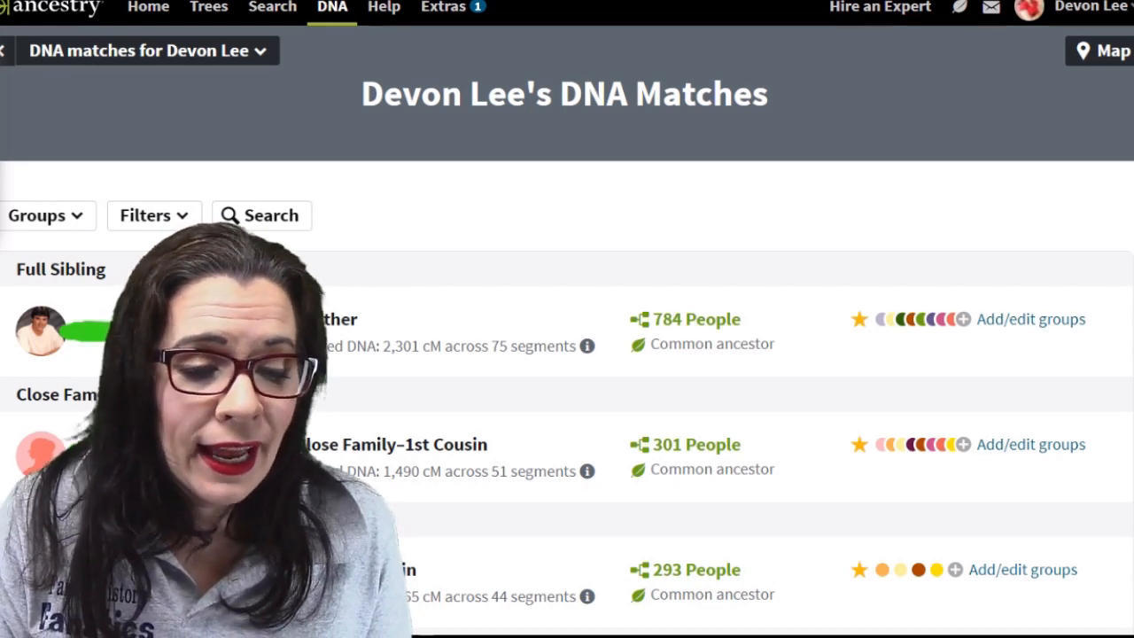
scroll(987, 45, down, 3)
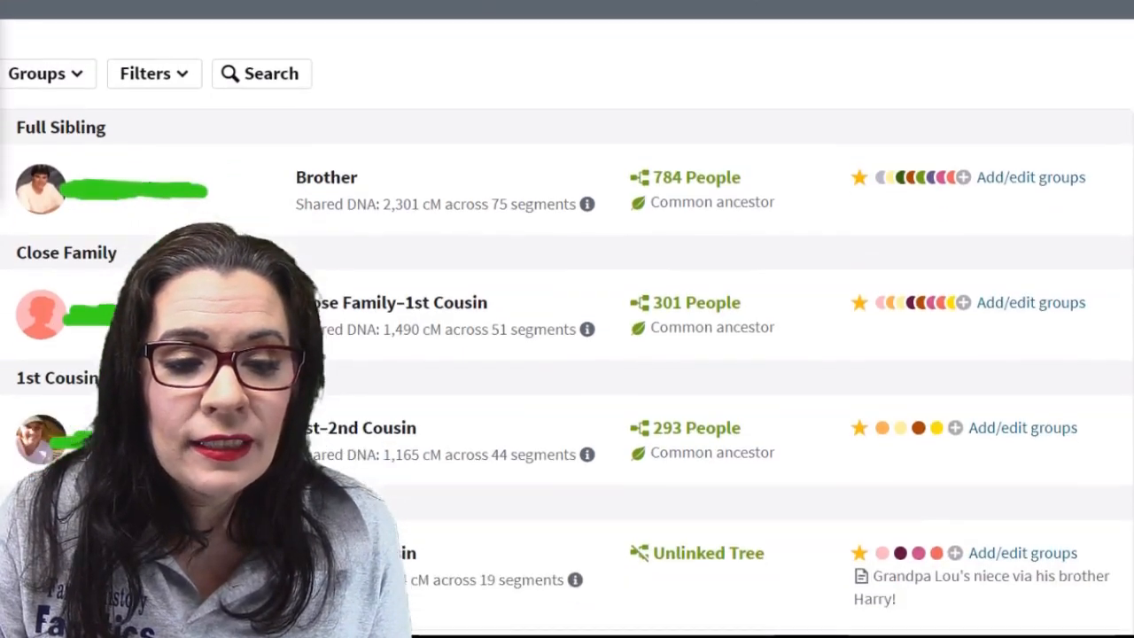
- Circle the coloured group dots of the first four DNA matches, from the full sibling to the first 2nd Cousin match, and review the marked list
mouse_move(953, 75)
mouse_down()
mouse_move(837, 120)
mouse_move(957, 80)
mouse_up()
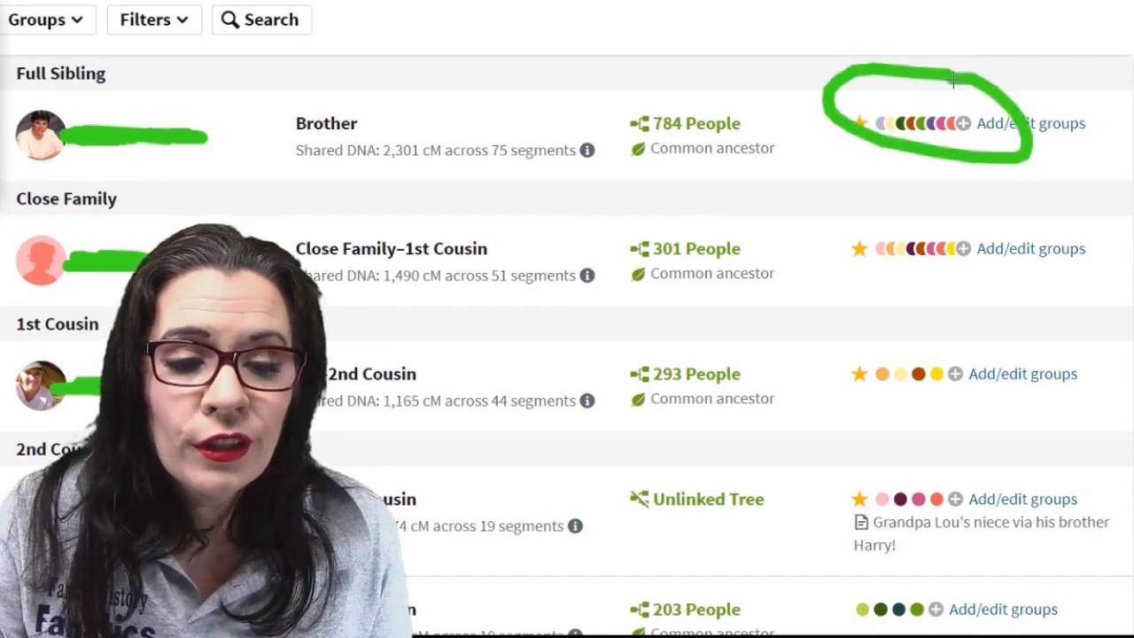
mouse_move(1019, 235)
mouse_down()
mouse_move(849, 273)
mouse_move(997, 241)
mouse_up()
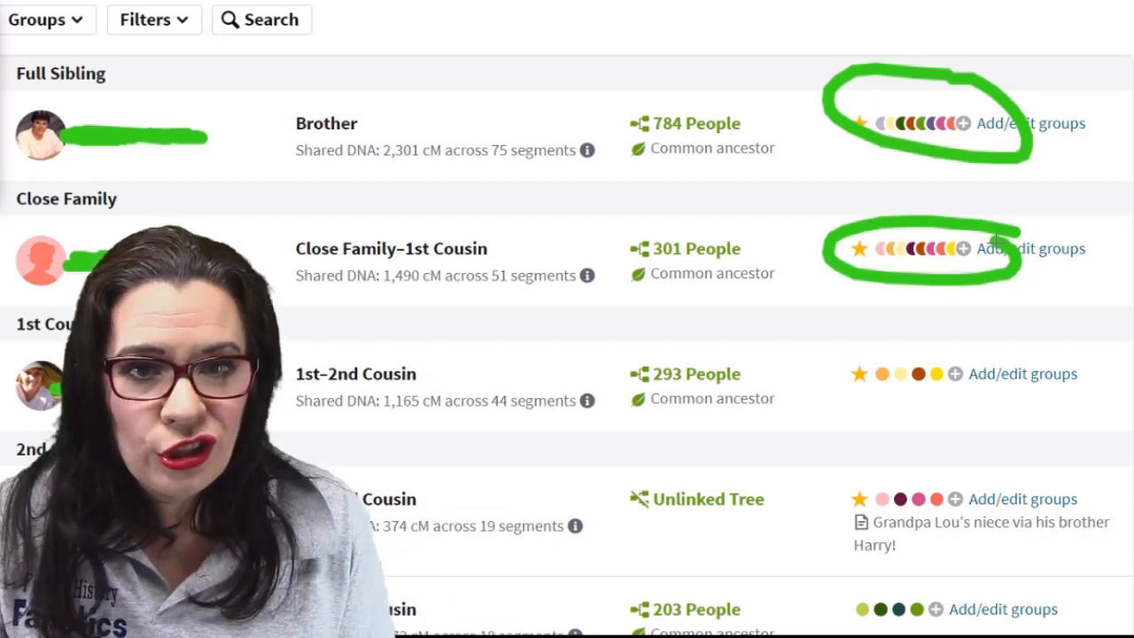
scroll(1010, 243, down, 2)
mouse_move(1025, 162)
mouse_down()
mouse_move(851, 150)
mouse_move(1011, 214)
mouse_move(988, 182)
mouse_up()
mouse_move(953, 282)
mouse_down()
mouse_move(1007, 306)
mouse_move(961, 285)
mouse_up()
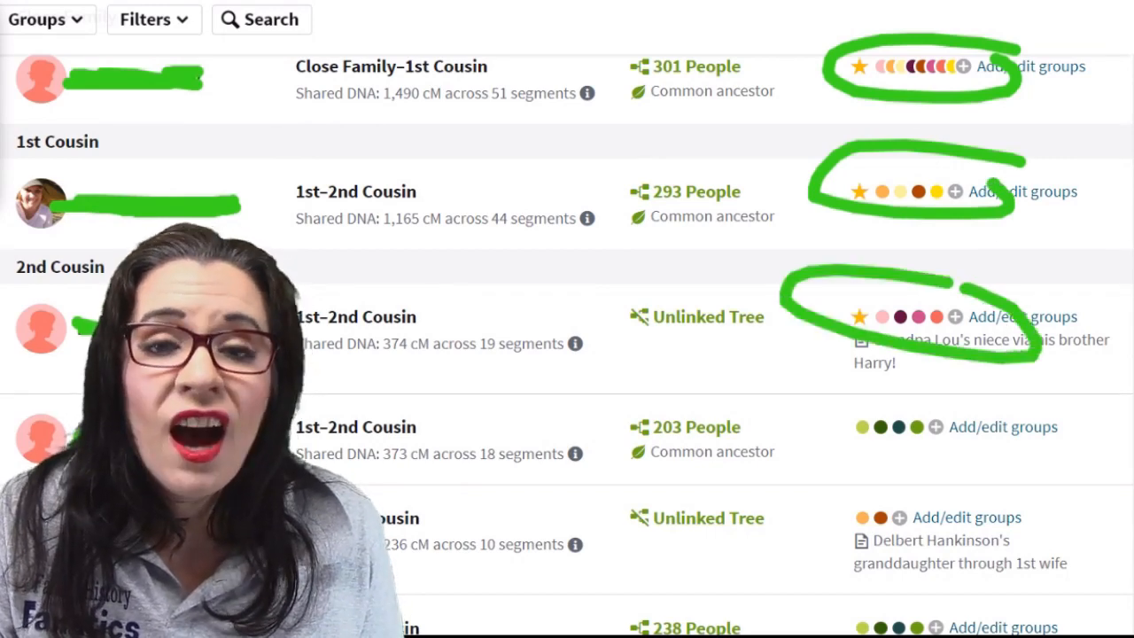
scroll(567, 354, up, 4)
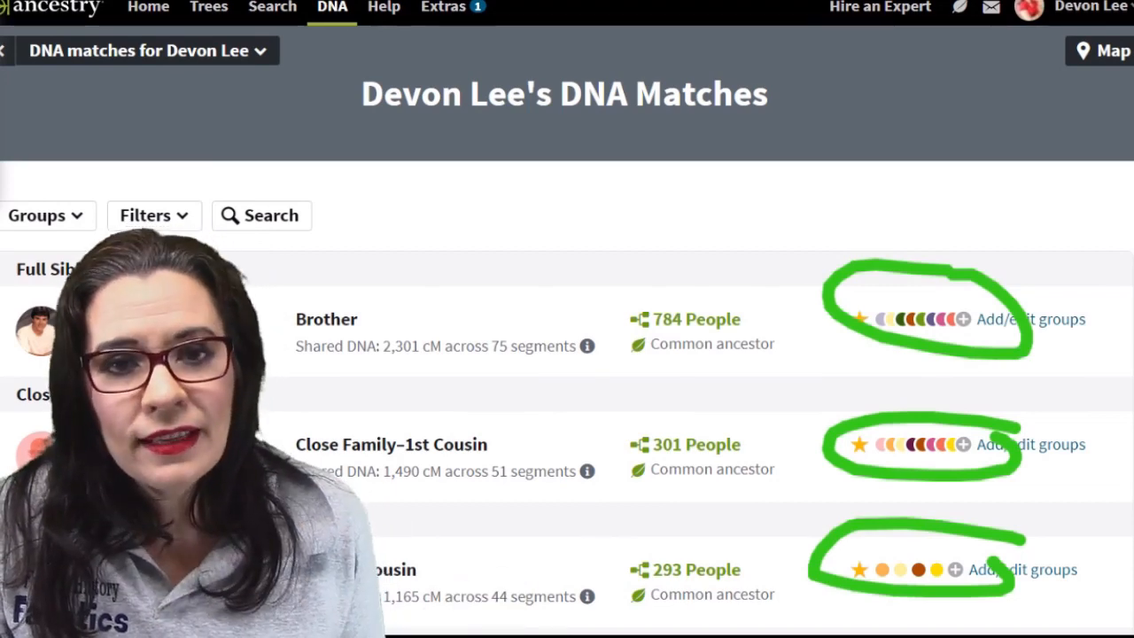
scroll(567, 354, down, 1)
scroll(567, 354, down, 5)
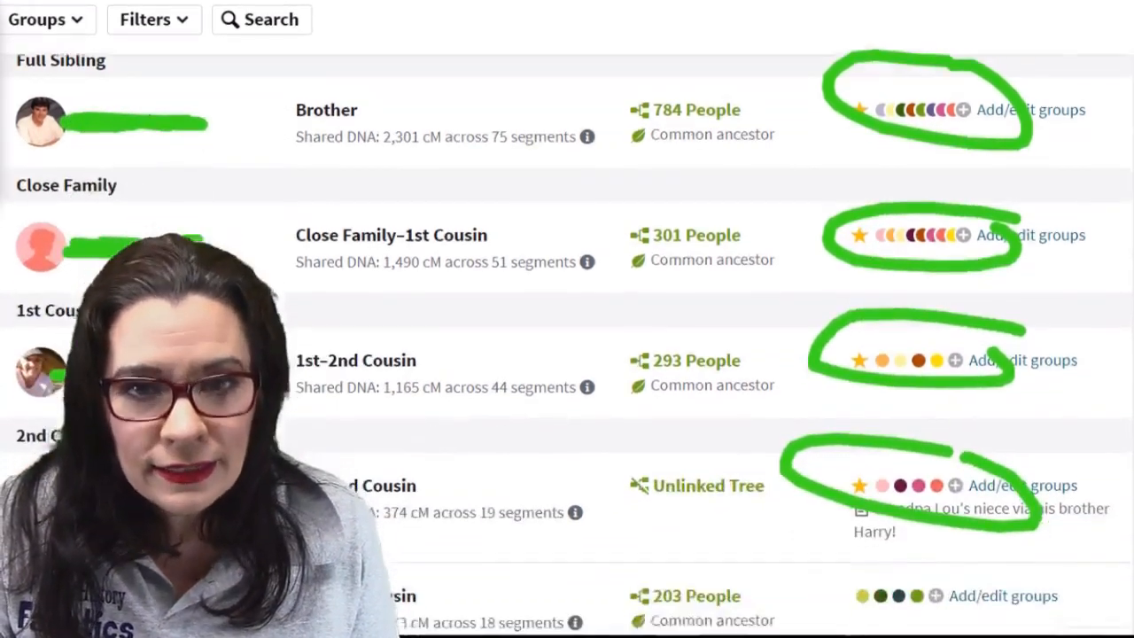
scroll(567, 355, up, 5)
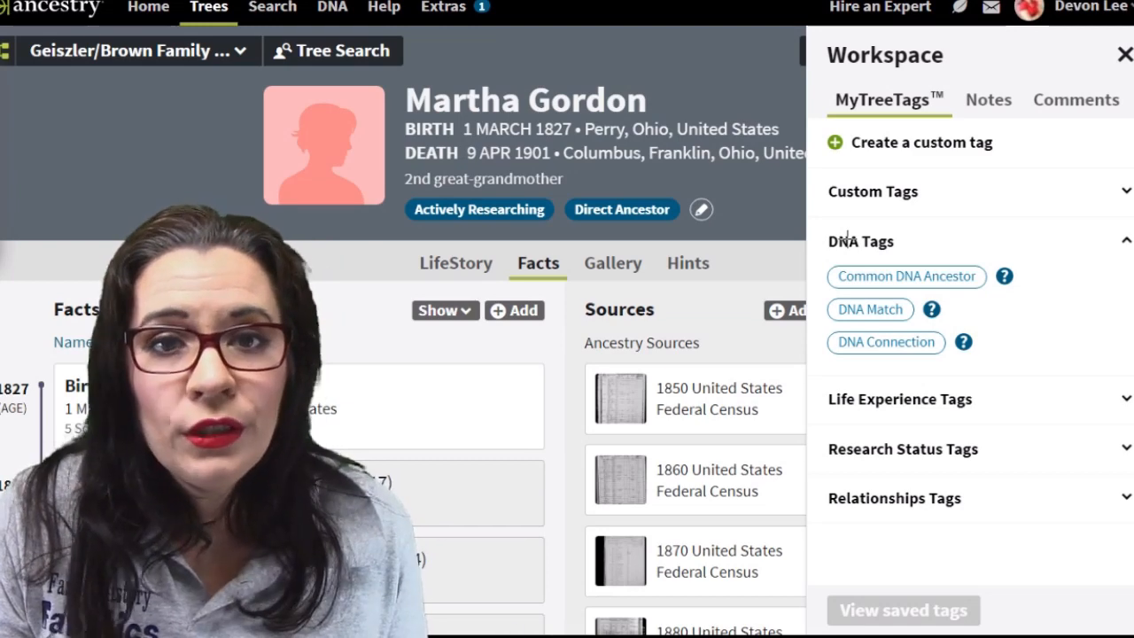
- Circle the Common DNA Ancestor tag in the DNA Tags category of the 2nd great-grandmother's profile
mouse_move(936, 310)
mouse_down()
mouse_move(847, 297)
mouse_move(959, 306)
mouse_up()
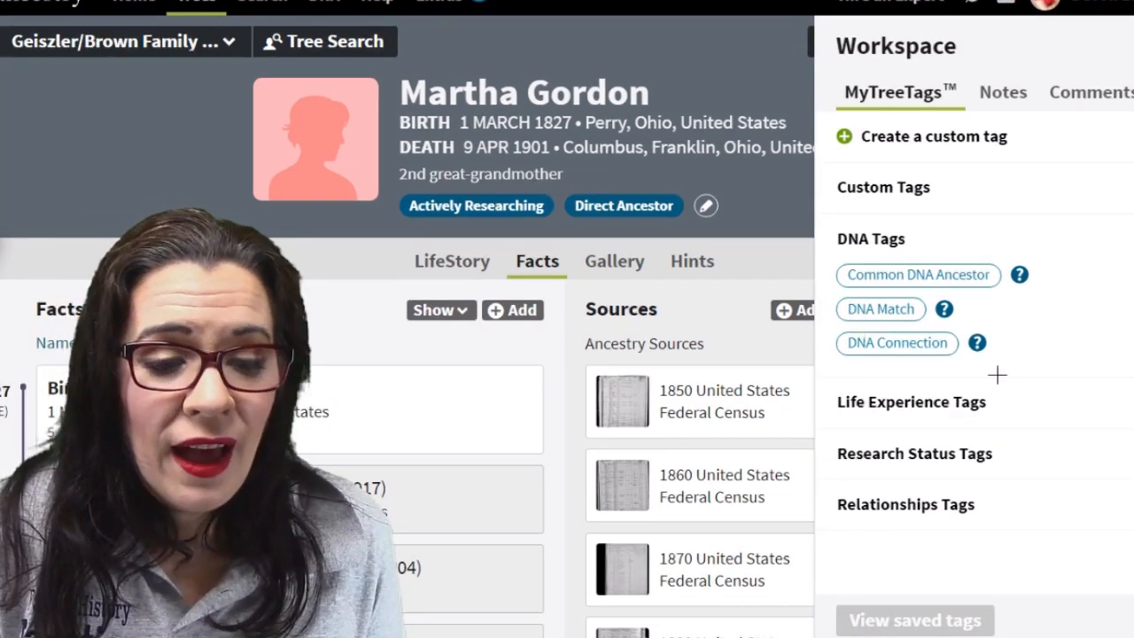
mouse_move(1026, 262)
mouse_down()
mouse_move(833, 273)
mouse_move(986, 252)
mouse_up()
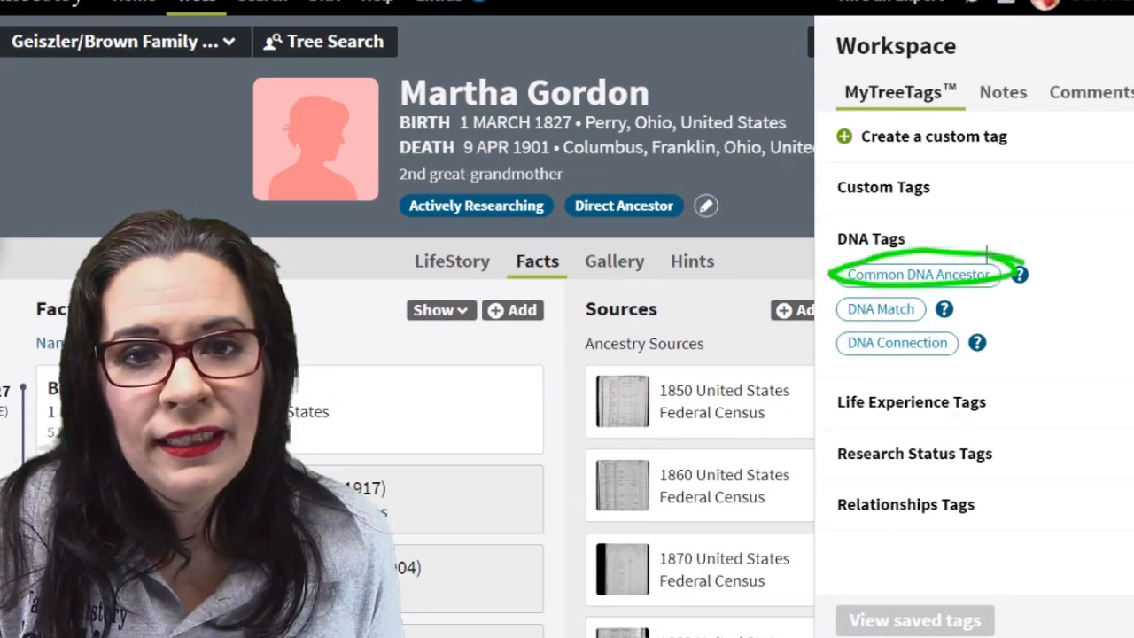